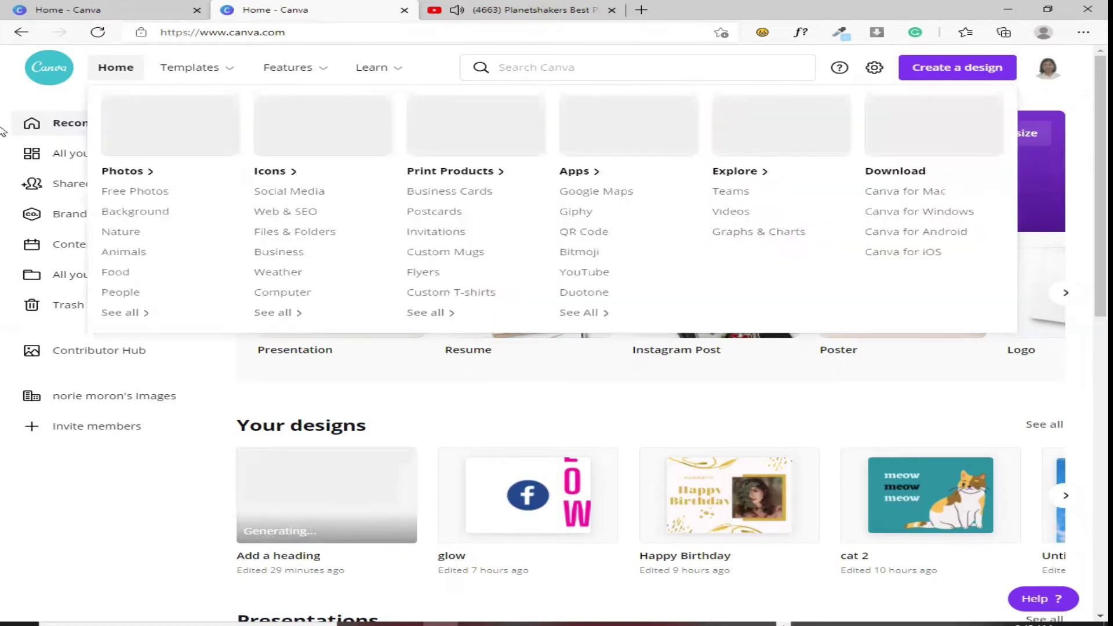
Step: Open the Create a design menu and scroll through the suggested design types
mouse_move(288, 68)
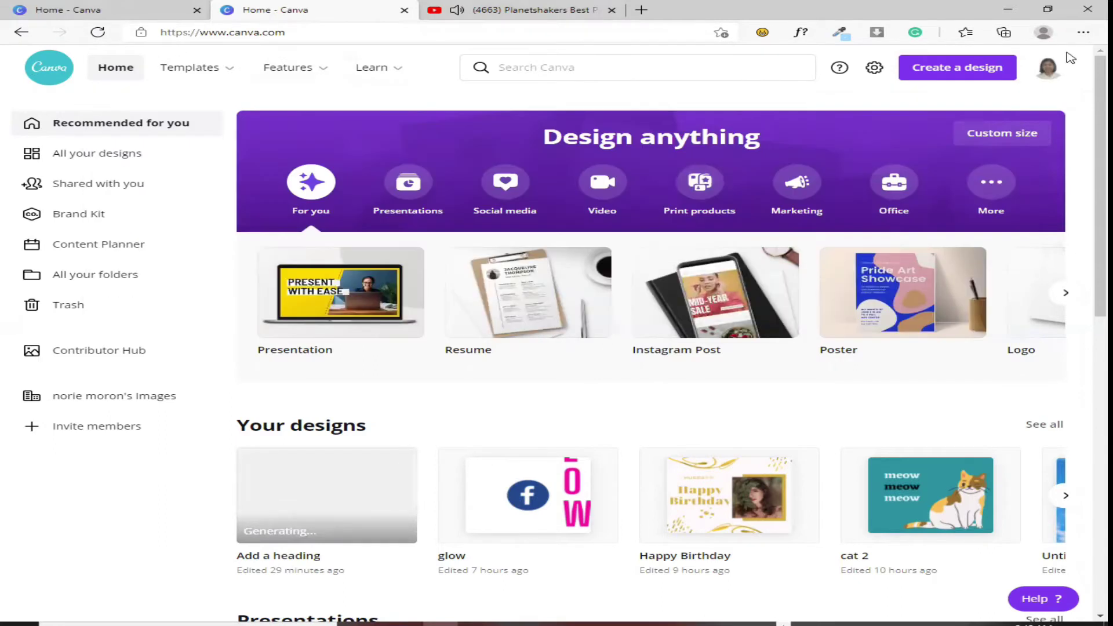
left_click(959, 69)
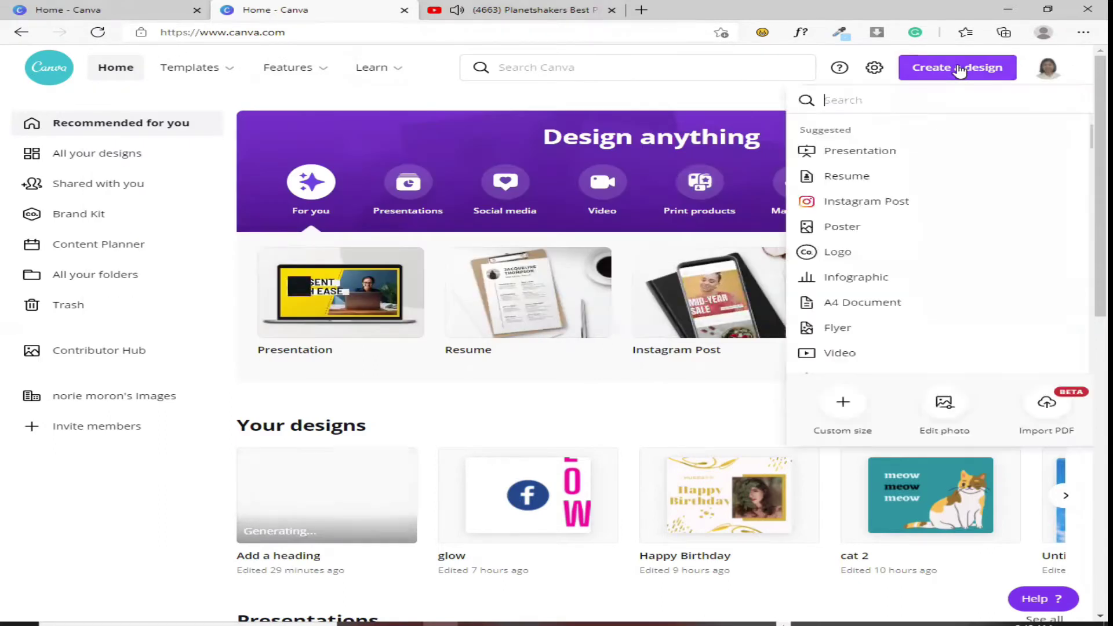
scroll(888, 167, "down", 3)
scroll(890, 170, "down", 3)
scroll(890, 171, "down", 3)
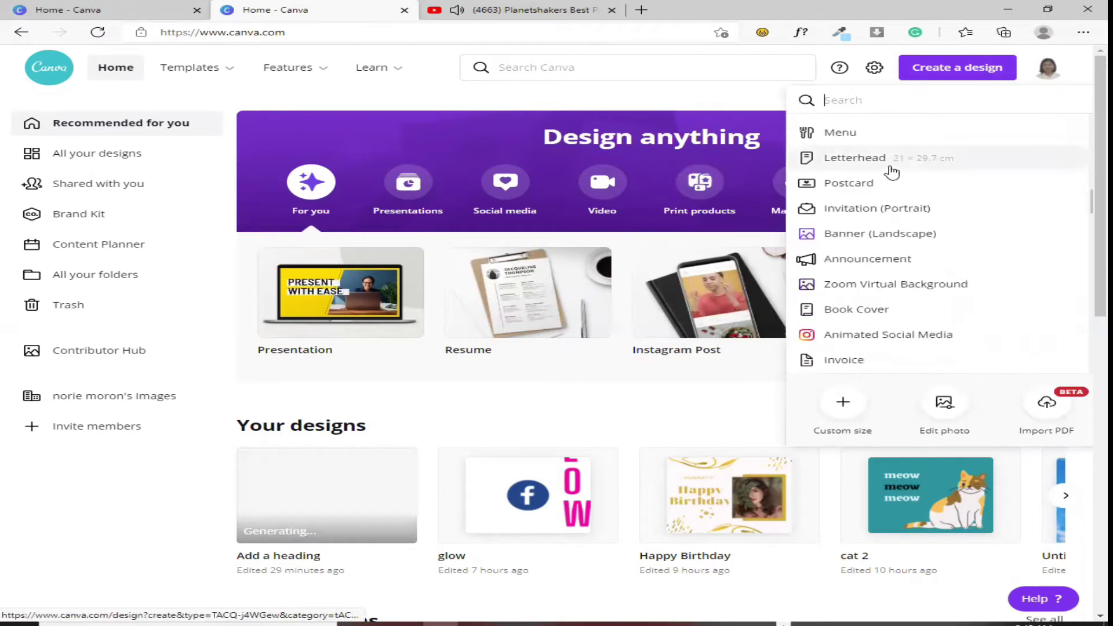
scroll(904, 202, "down", 2)
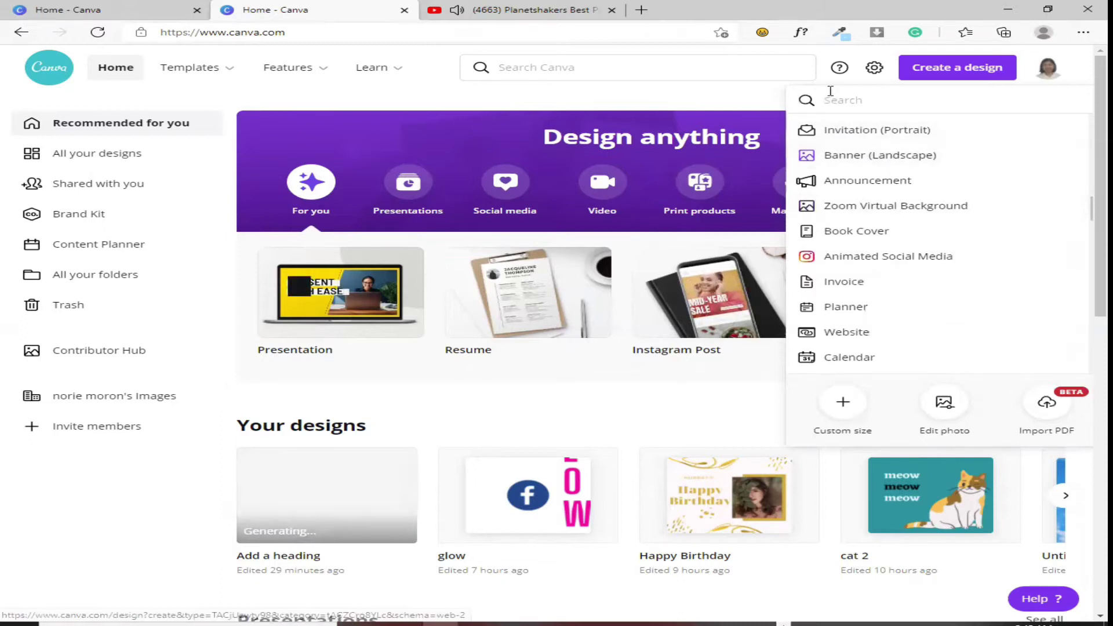
Step: Check the Custom size unit options, keep px, and close Custom size
left_click(842, 404)
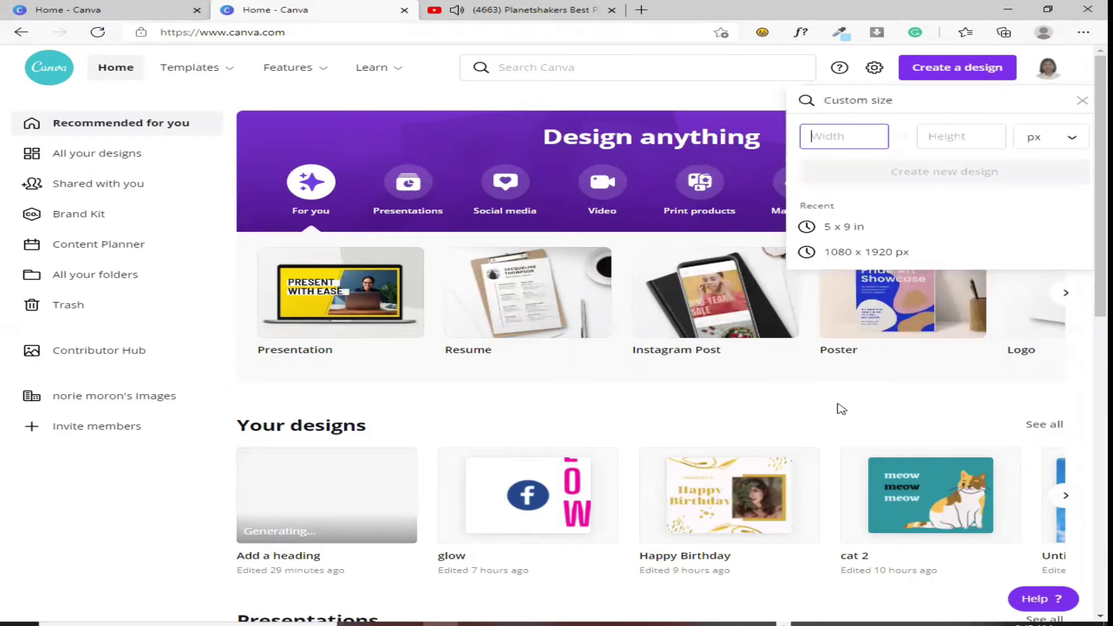
left_click(1075, 138)
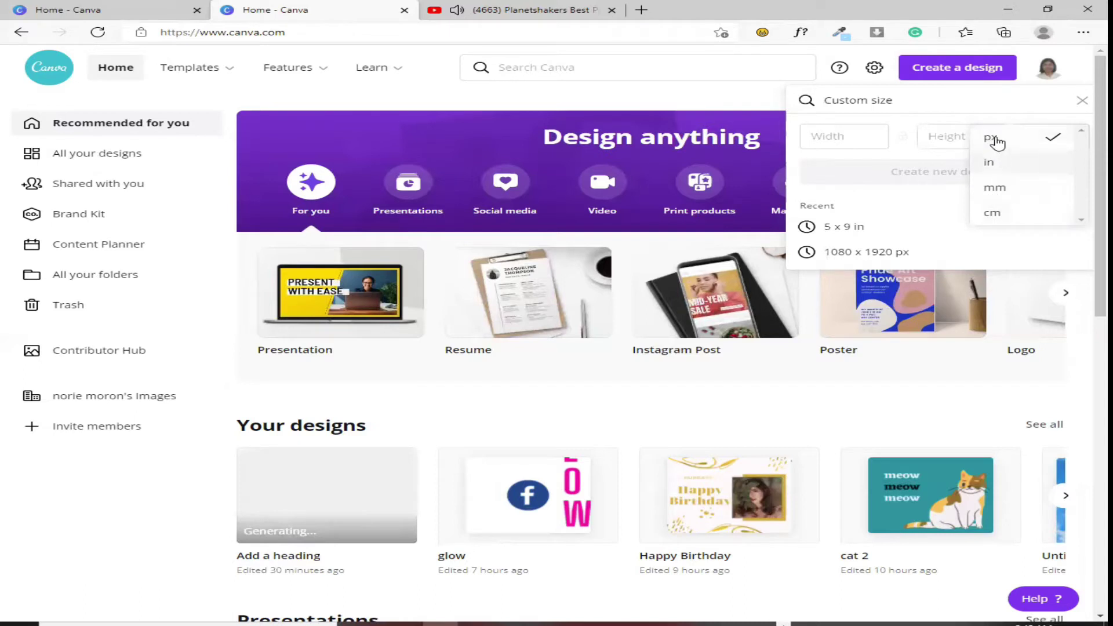
left_click(1079, 102)
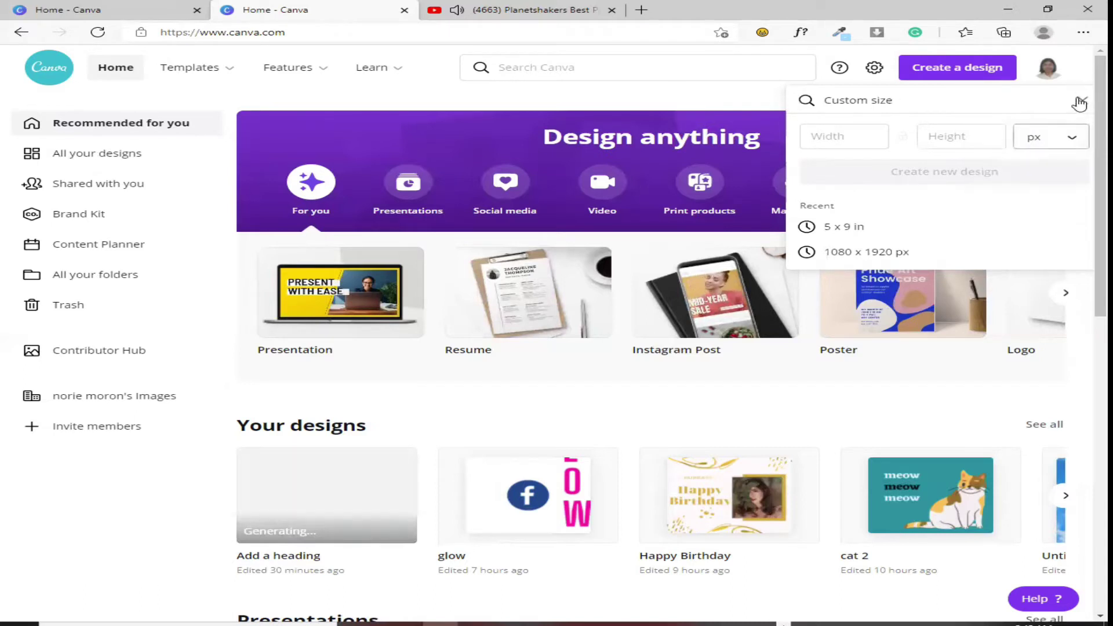
left_click(1081, 102)
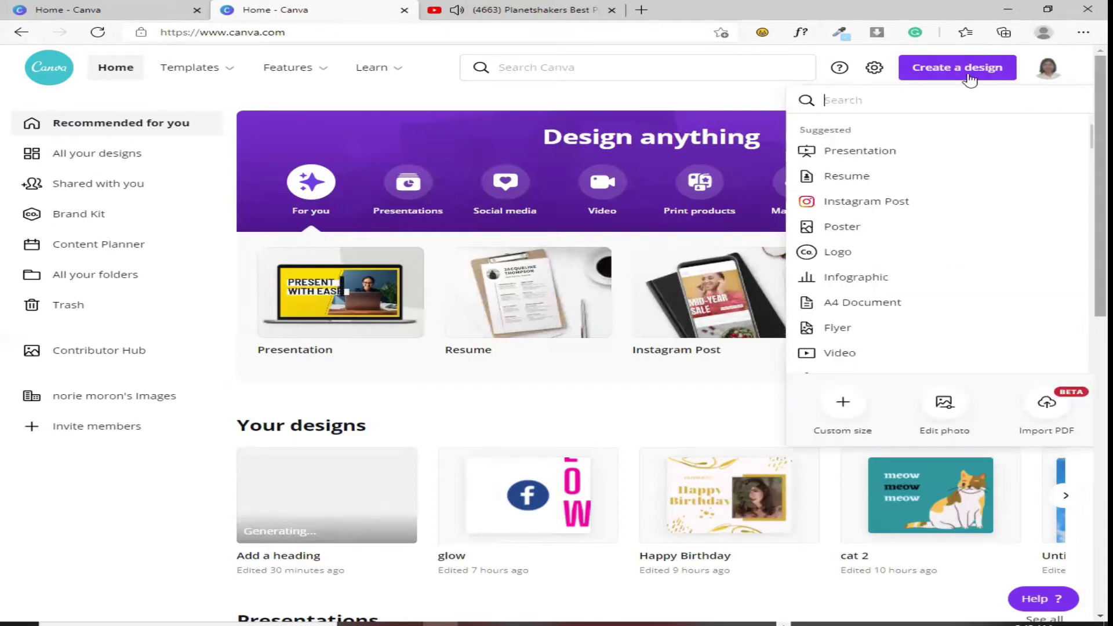
Step: Visit the account Settings page from the profile menu, then return to Home
left_click(1049, 70)
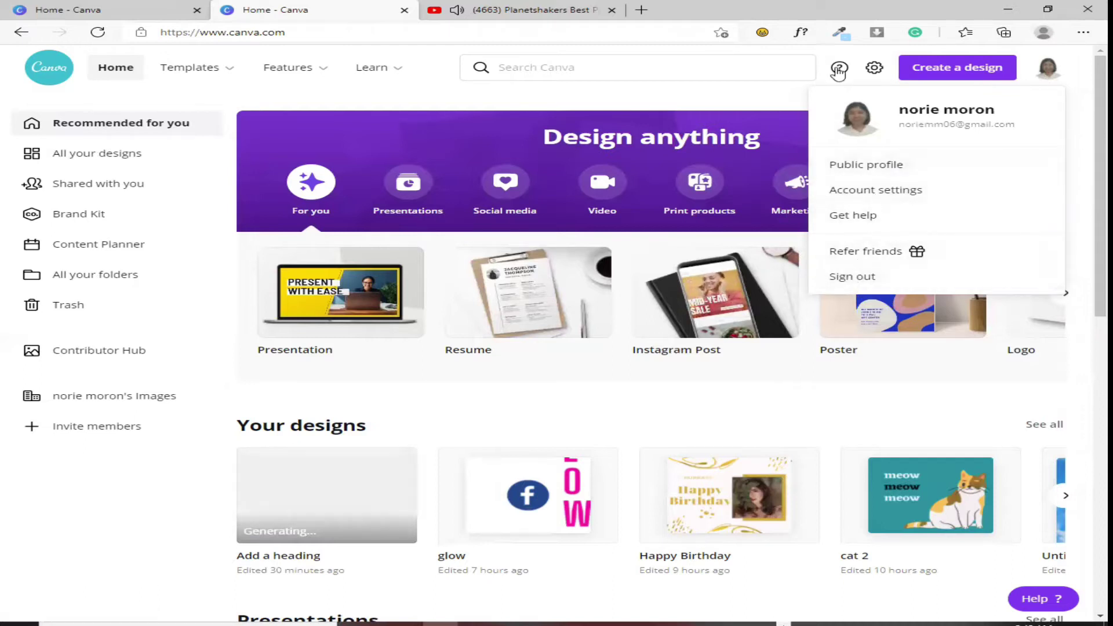
left_click(875, 68)
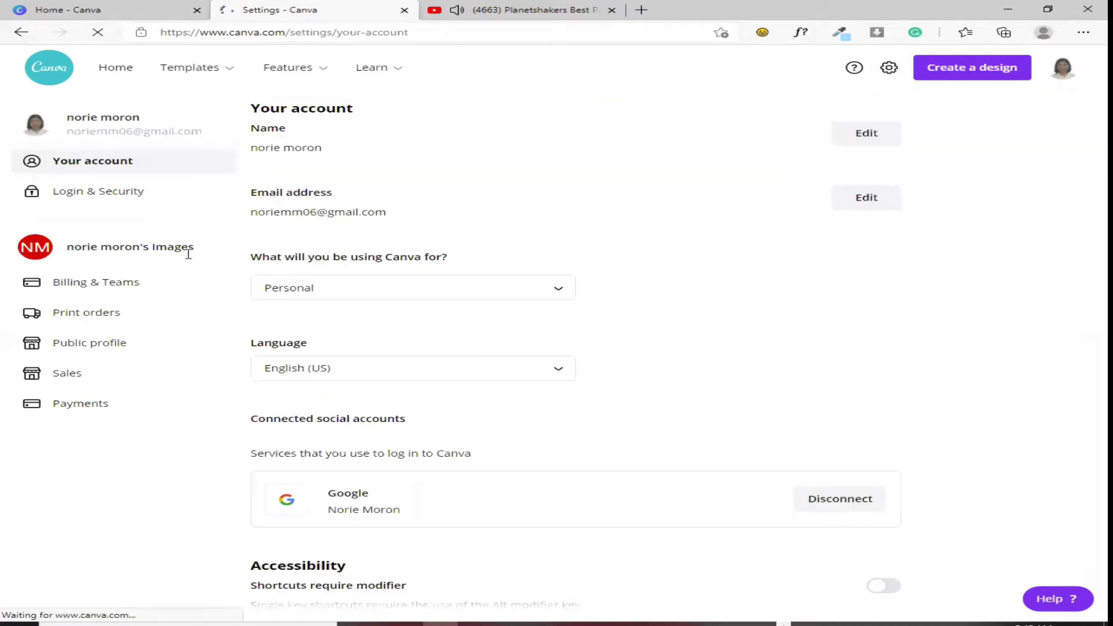
scroll(362, 266, "down", 1)
scroll(360, 261, "up", 1)
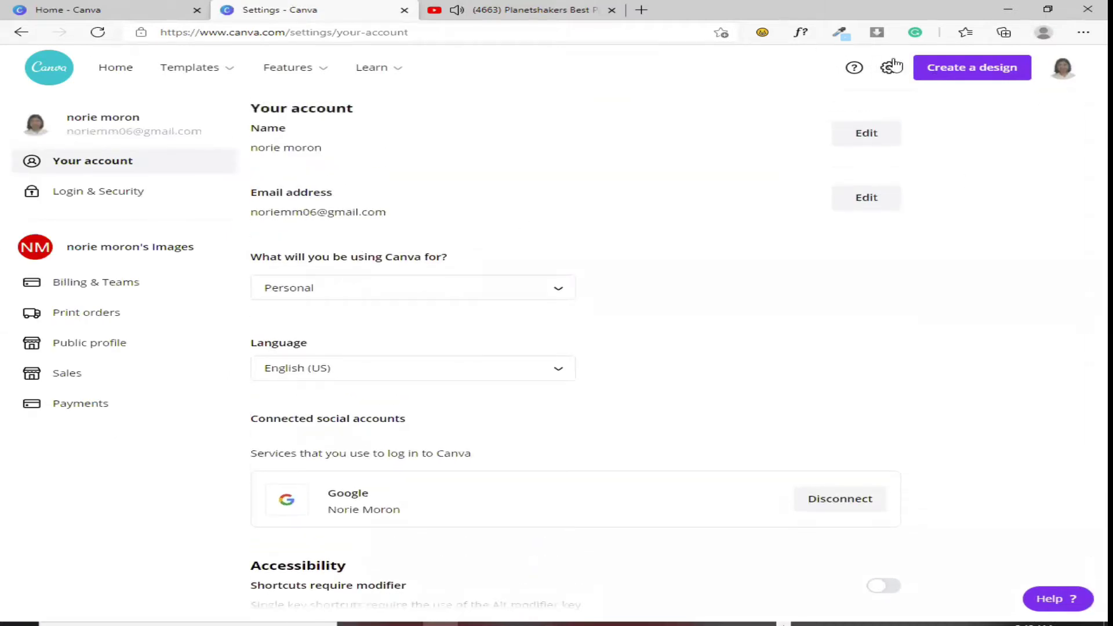
left_click(129, 67)
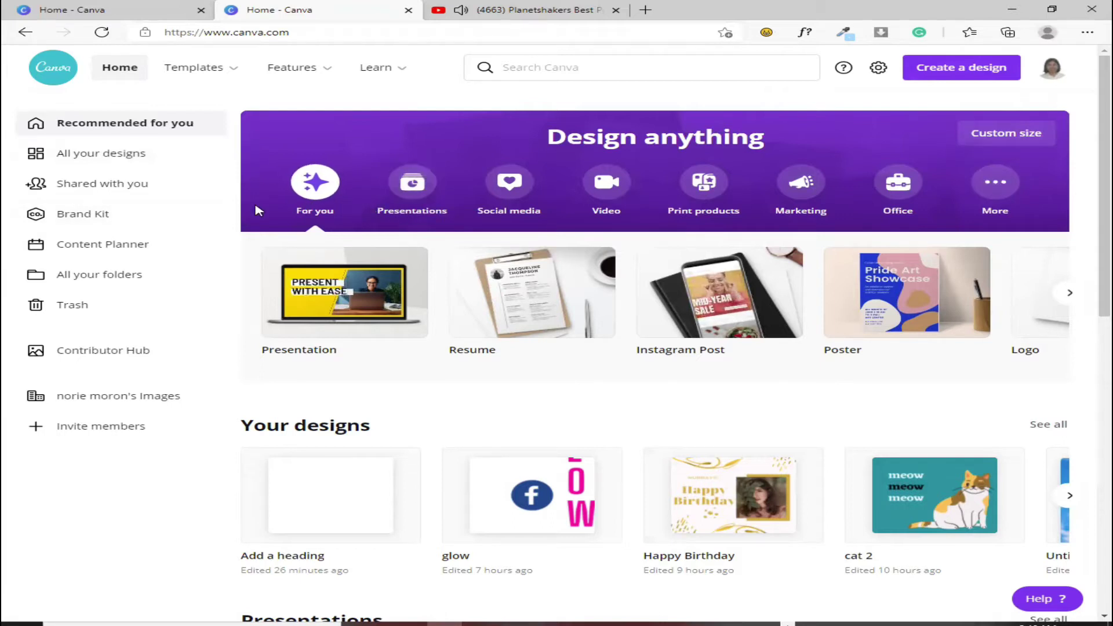
Step: Show the Social media design formats and page the row forward to the end and back
left_click(509, 183)
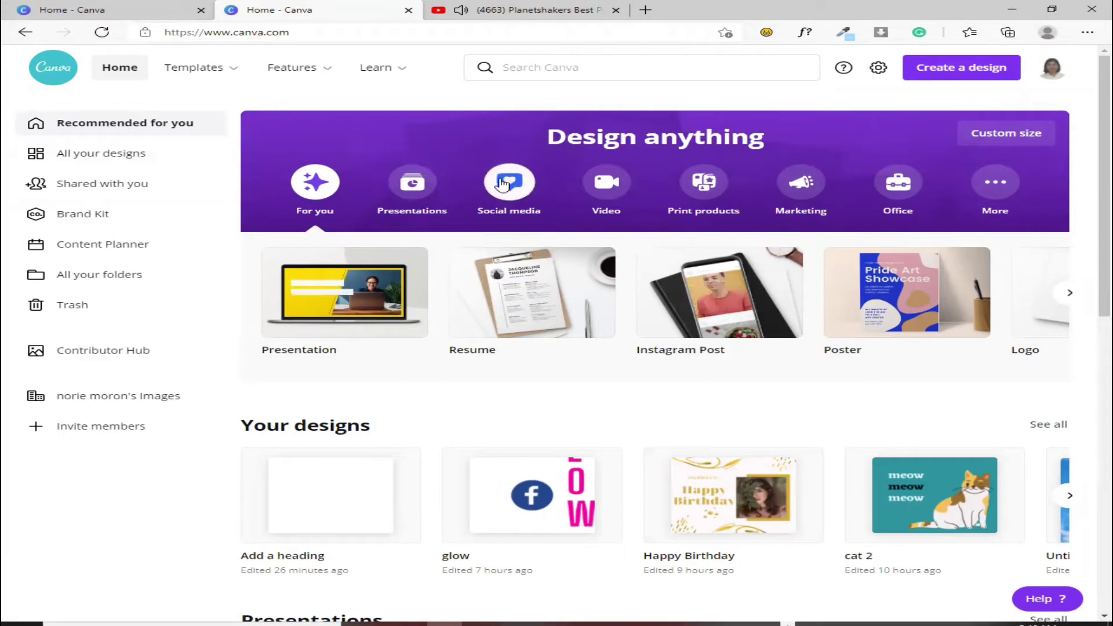
left_click(1075, 296)
left_click(240, 294)
left_click(1069, 293)
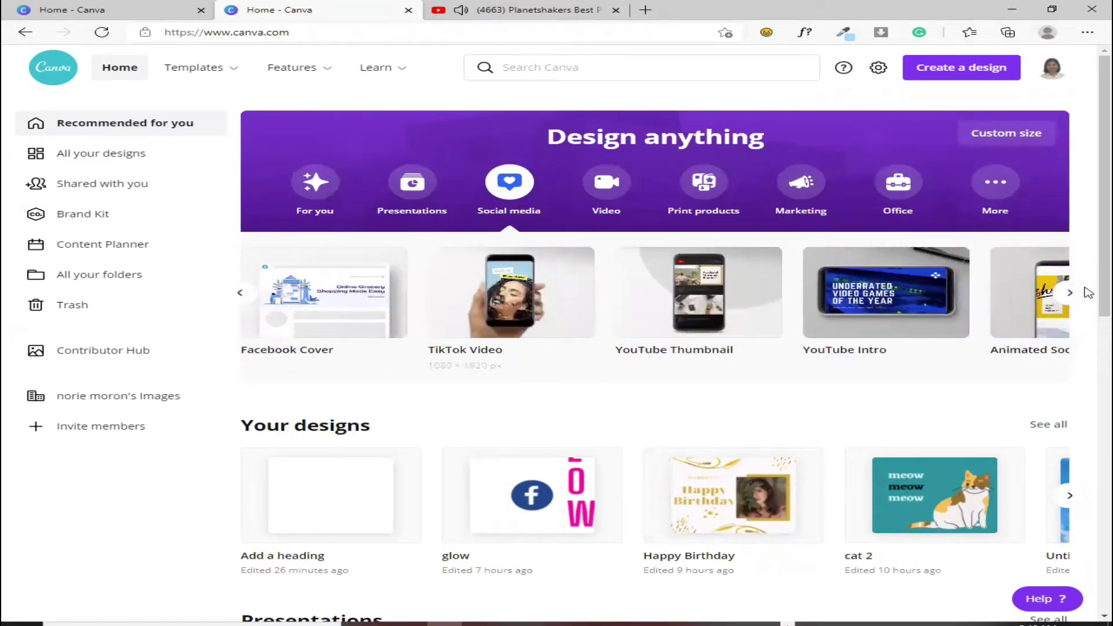
left_click(1070, 294)
left_click(1069, 294)
left_click(1070, 294)
left_click(241, 293)
left_click(241, 293)
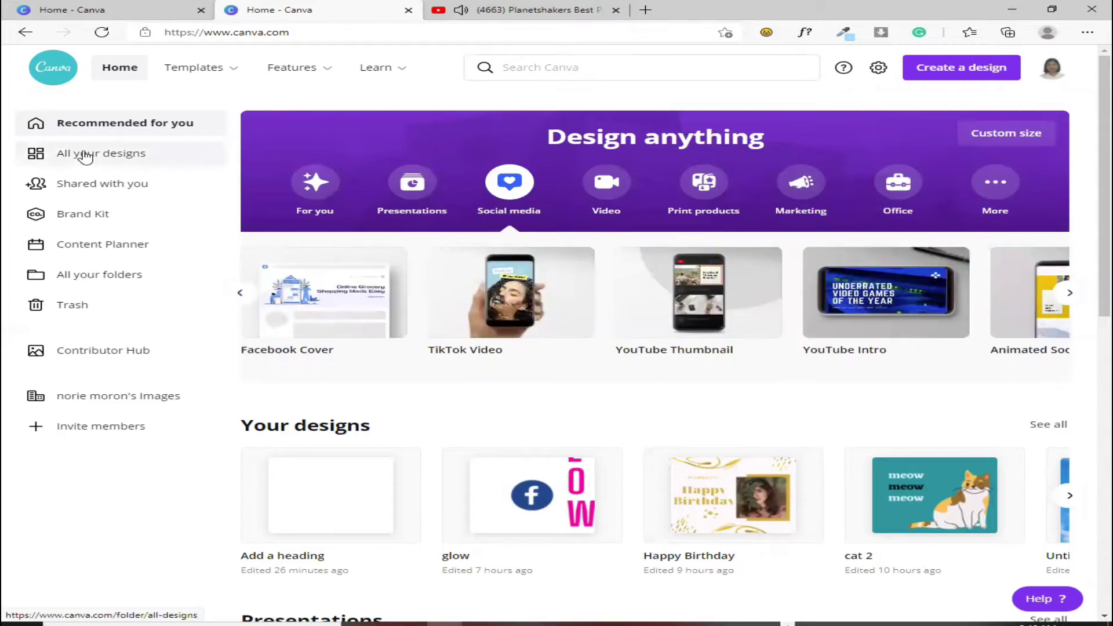
Step: Open All your designs and scroll through the saved designs grid
left_click(86, 154)
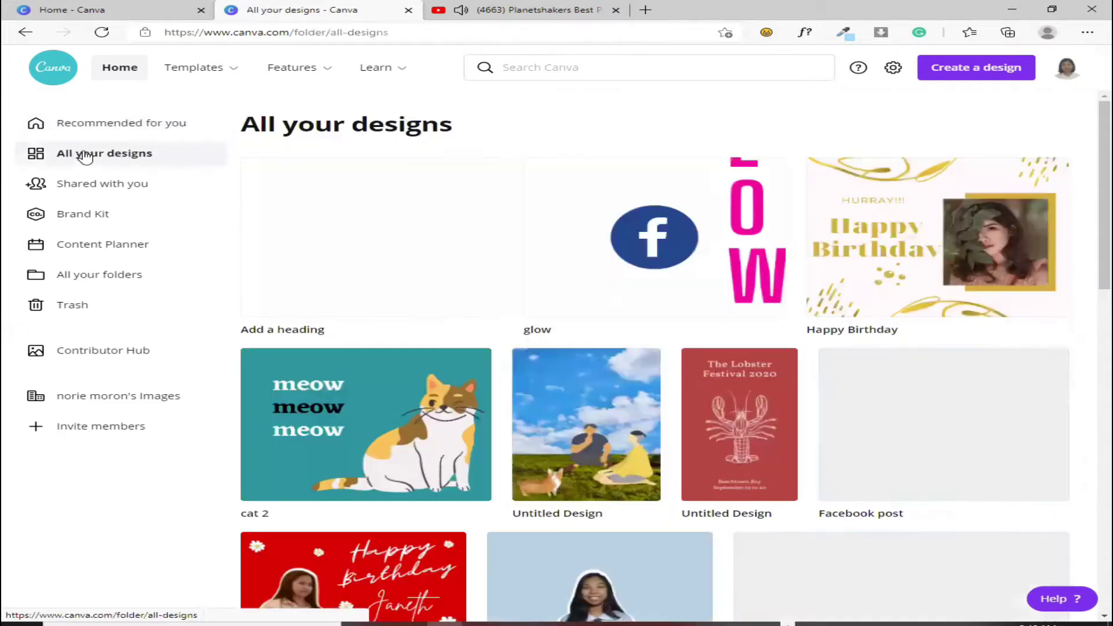
scroll(443, 241, "down", 8)
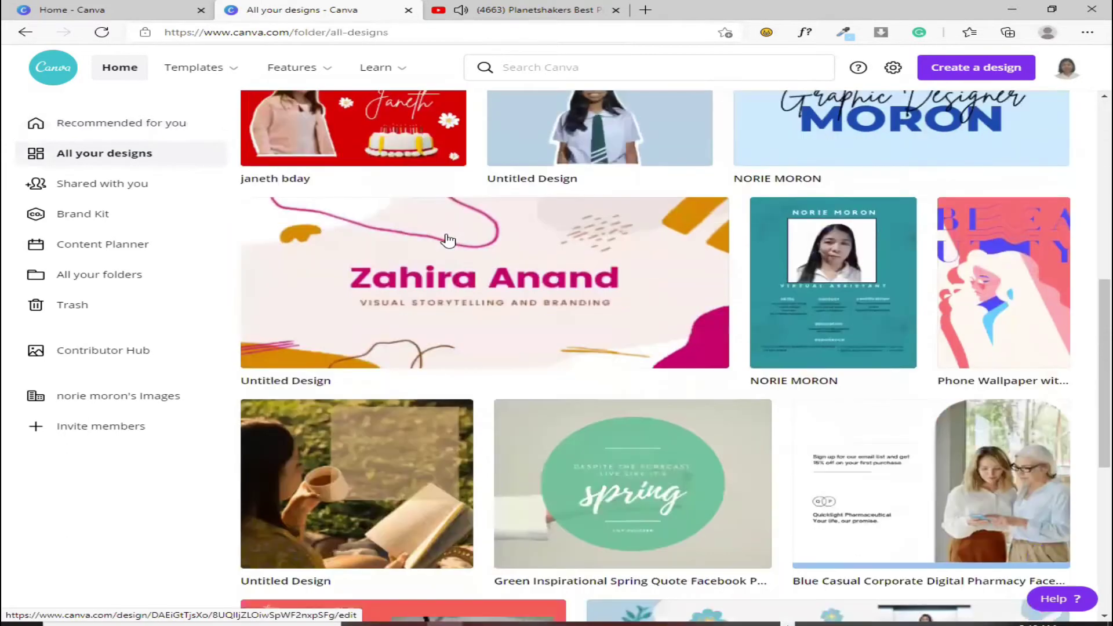
scroll(451, 234, "down", 3)
scroll(451, 235, "up", 3)
scroll(452, 235, "down", 4)
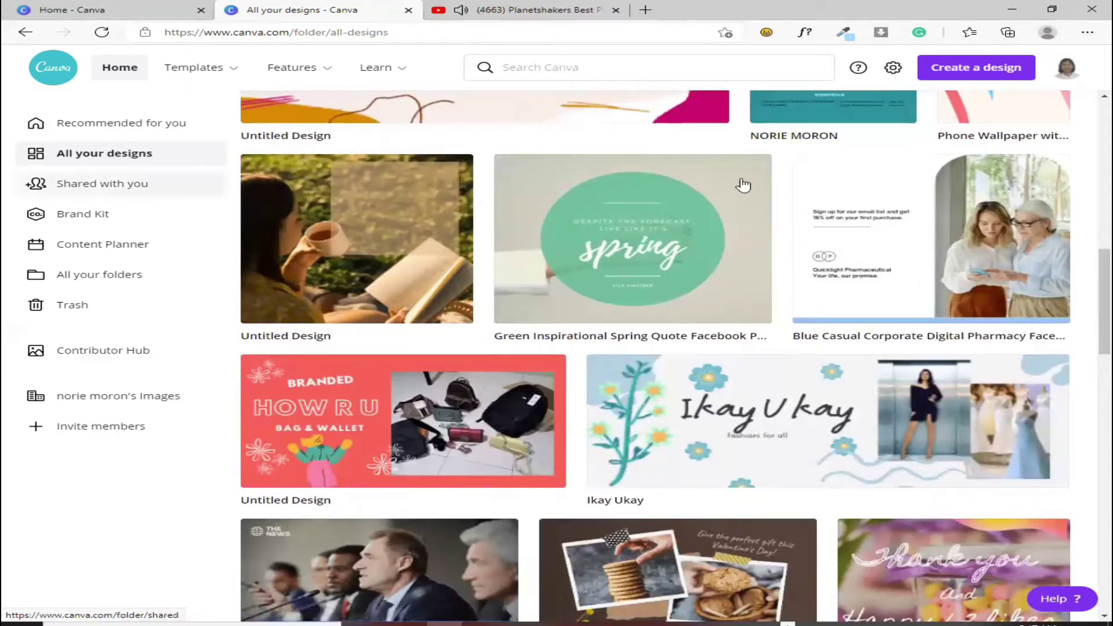
Step: Check Shared with you, then scroll through the Brand Kit's color palettes and uploaded fonts
left_click(96, 183)
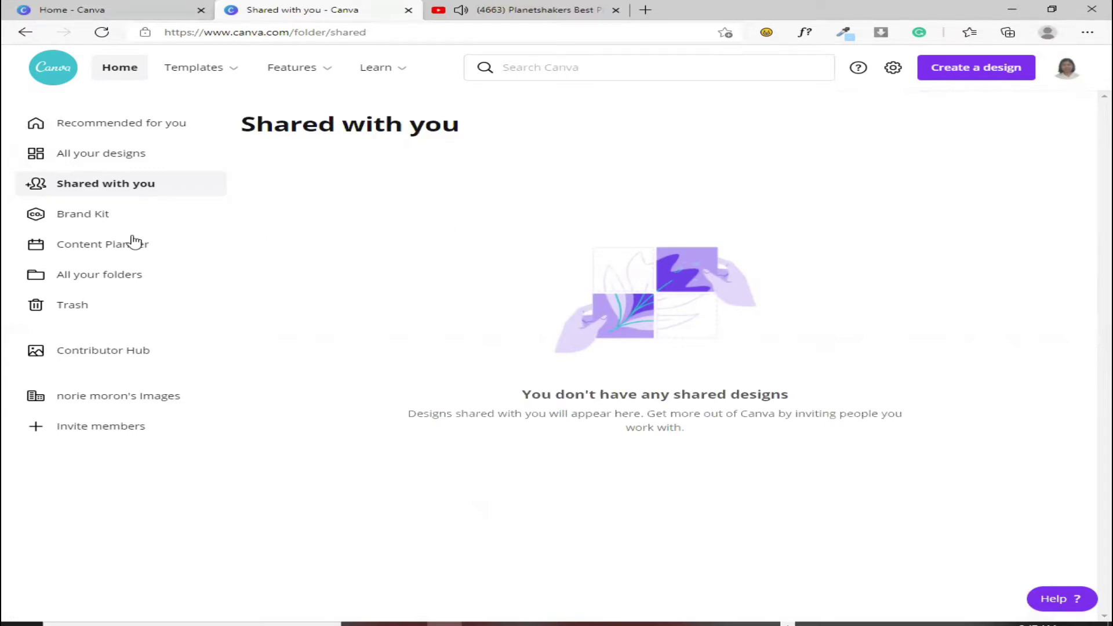
left_click(59, 213)
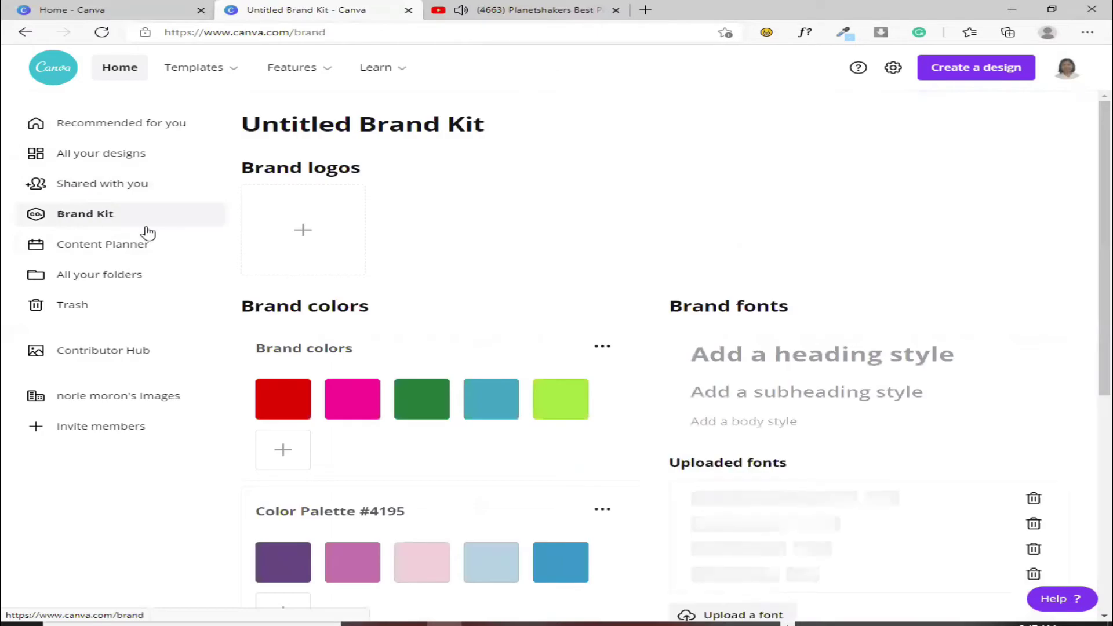
scroll(514, 261, "down", 7)
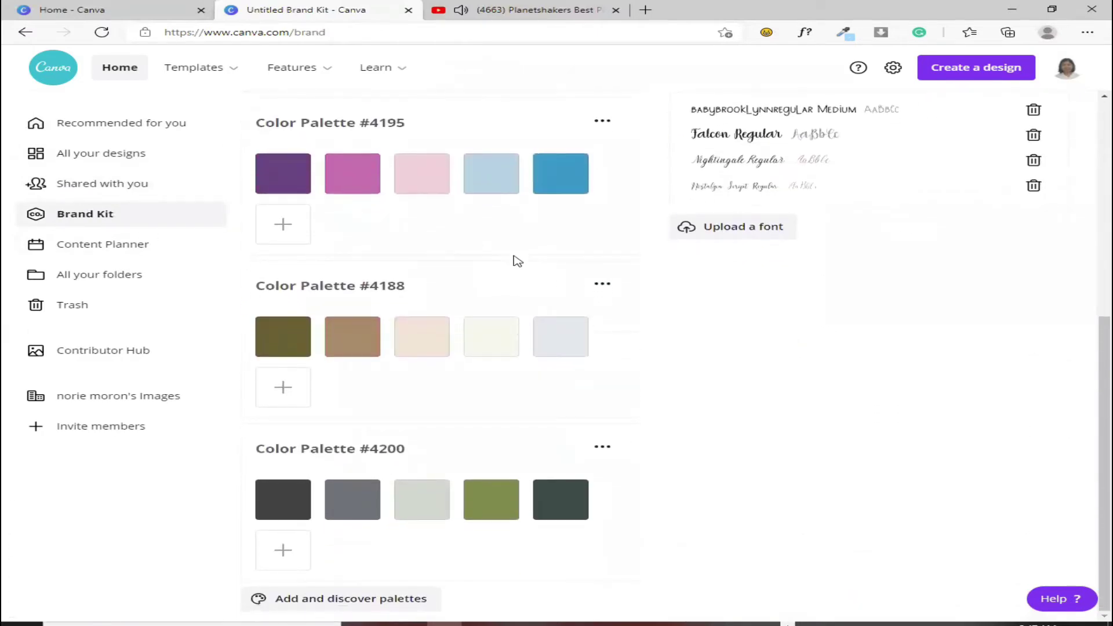
scroll(518, 261, "up", 7)
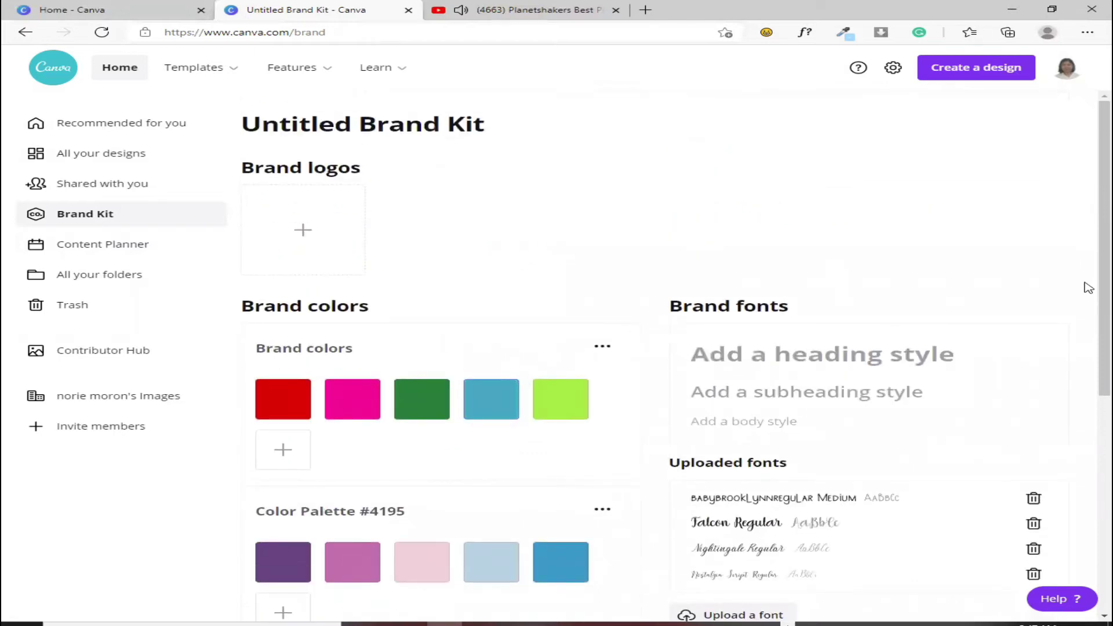
scroll(877, 291, "down", 4)
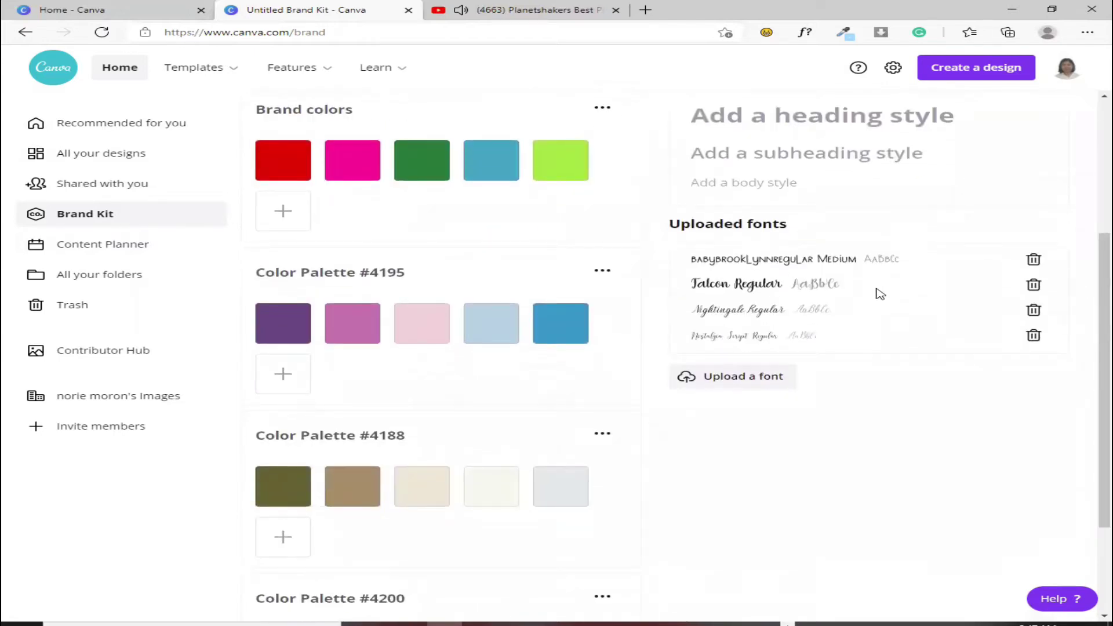
scroll(540, 455, "down", 3)
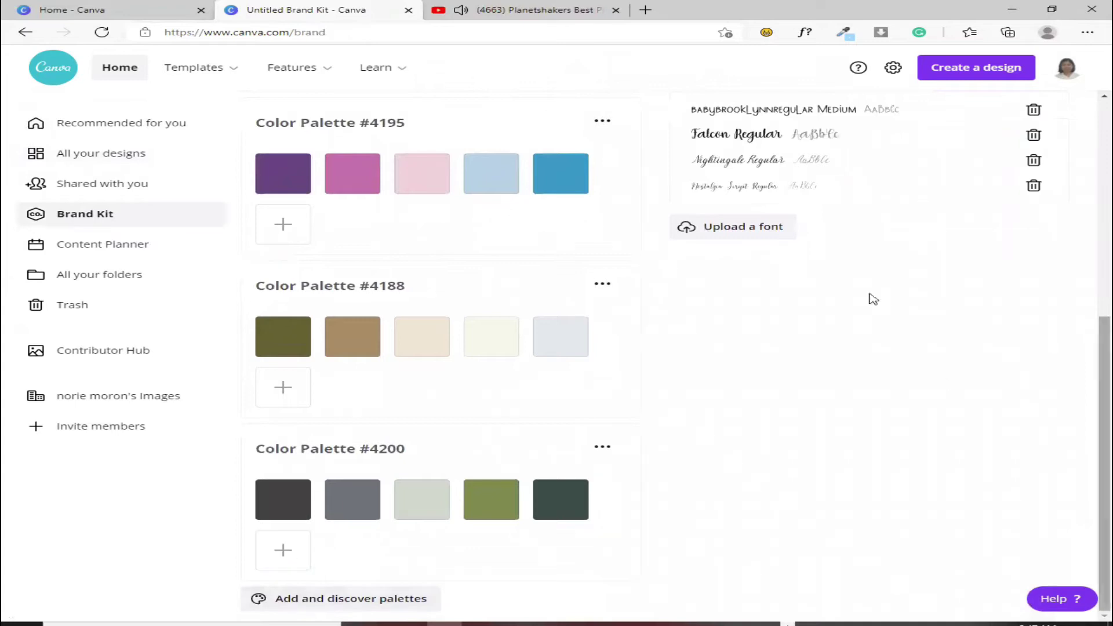
Step: Visit Content Planner, All your folders and Trash, ending on the Contributor Hub Upload page
left_click(97, 248)
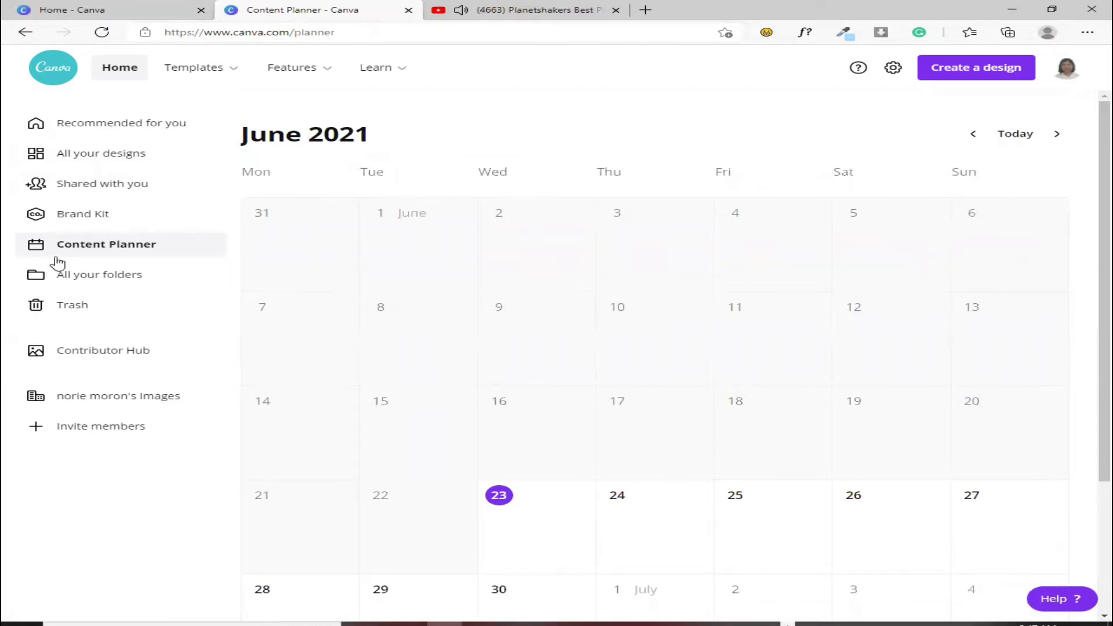
left_click(118, 284)
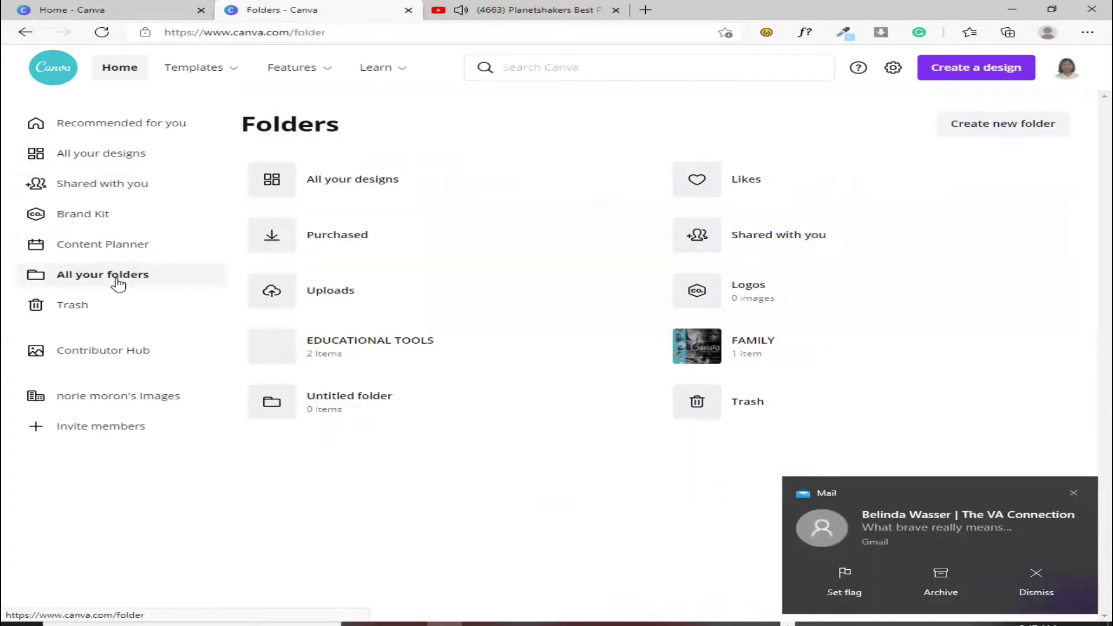
left_click(99, 312)
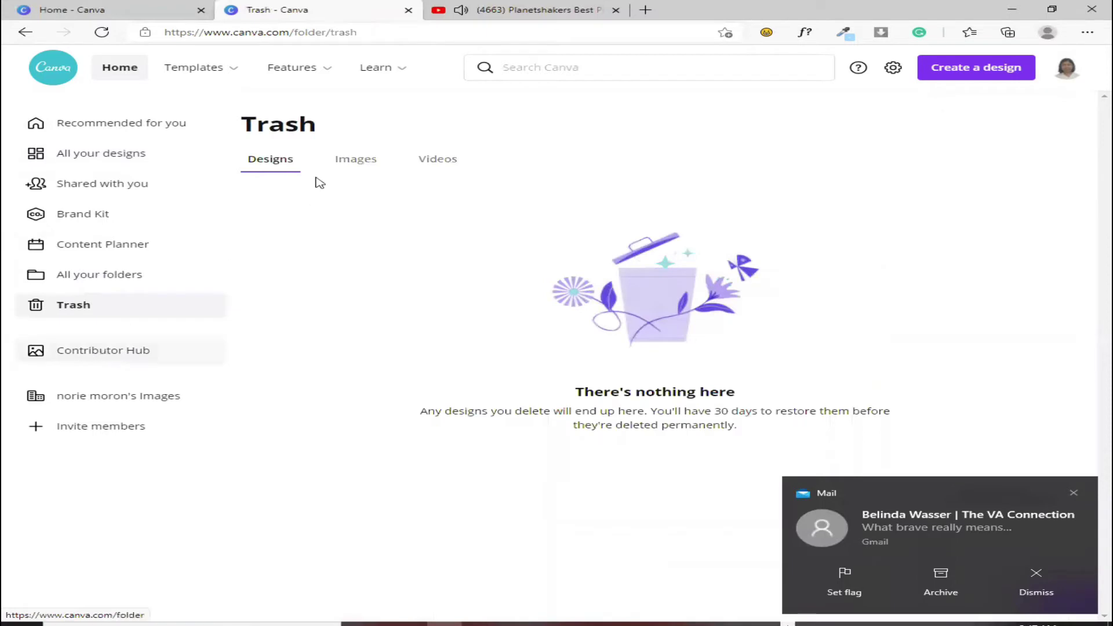
left_click(103, 356)
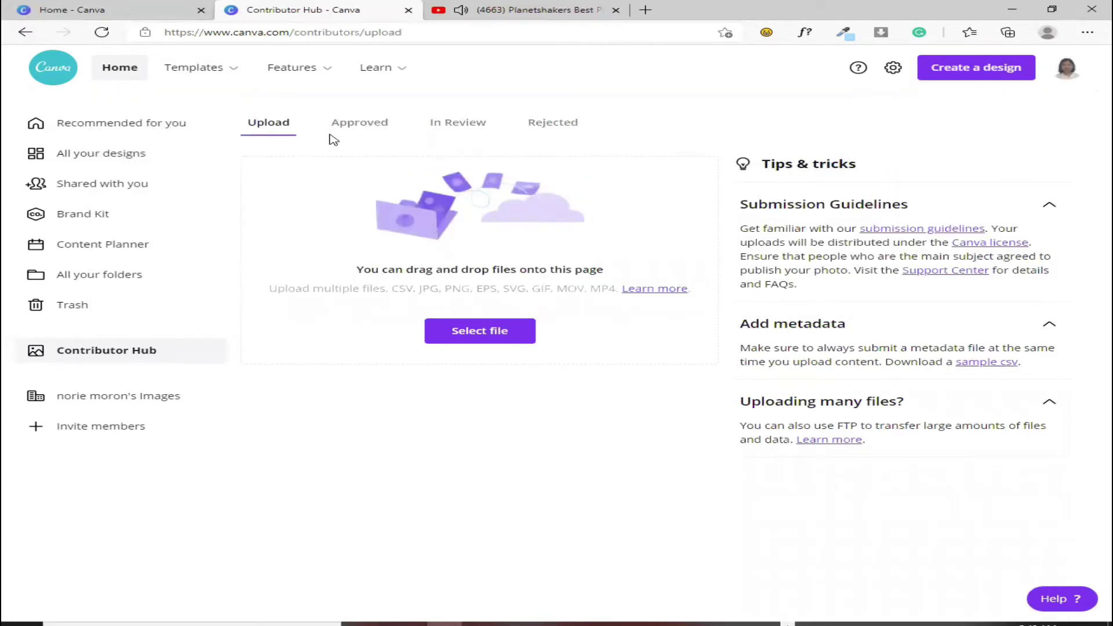
Step: Check the Approved, In Review and Rejected contributions, then open the team Images page
left_click(359, 122)
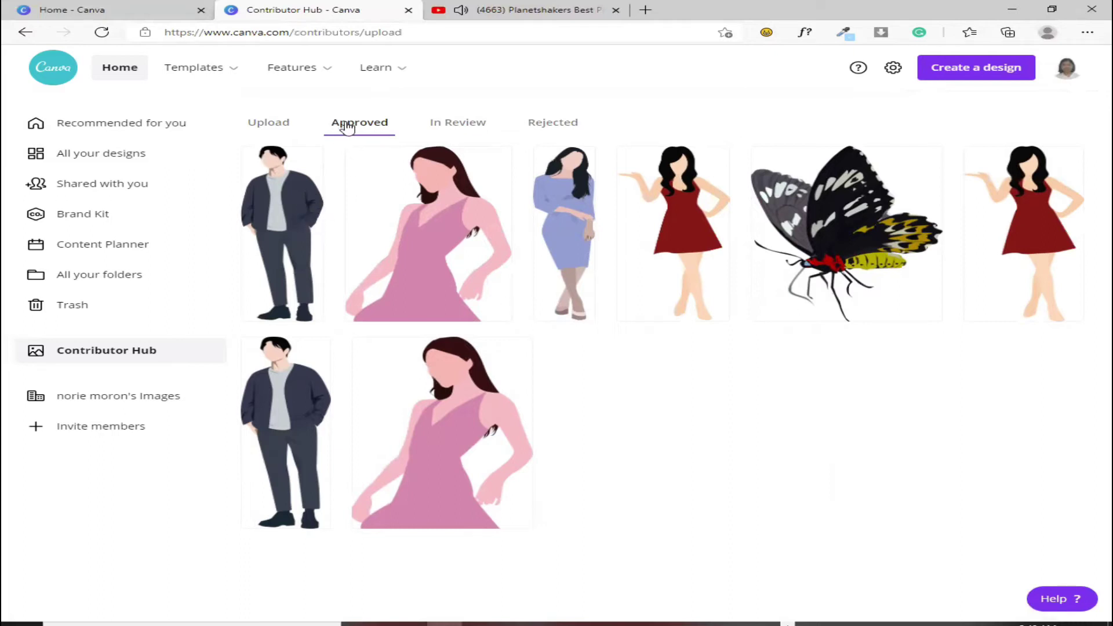
left_click(451, 121)
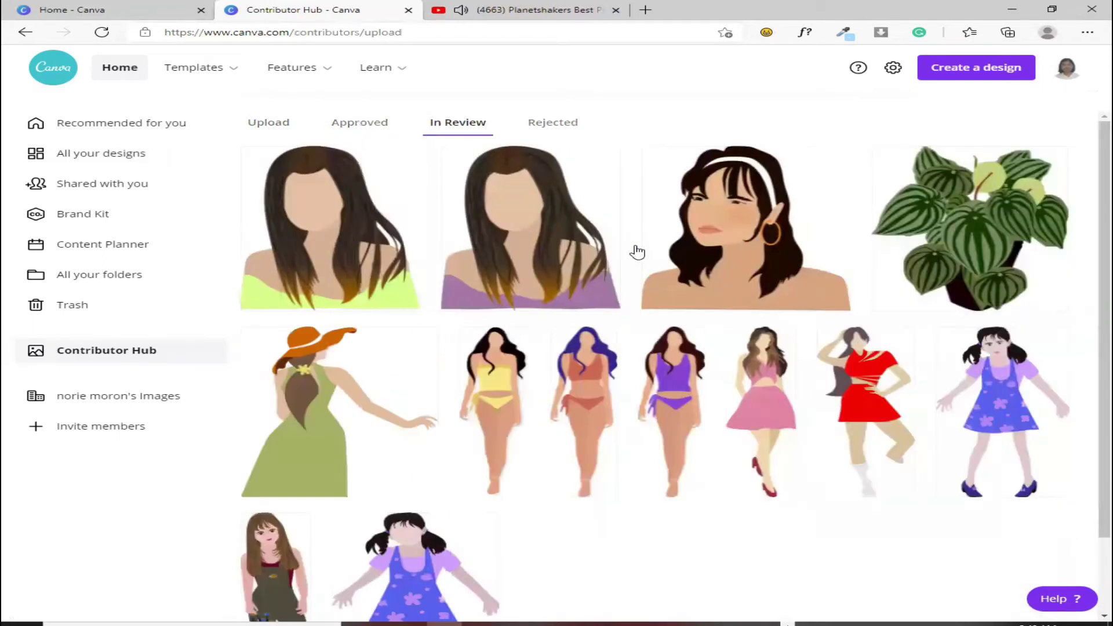
left_click(549, 130)
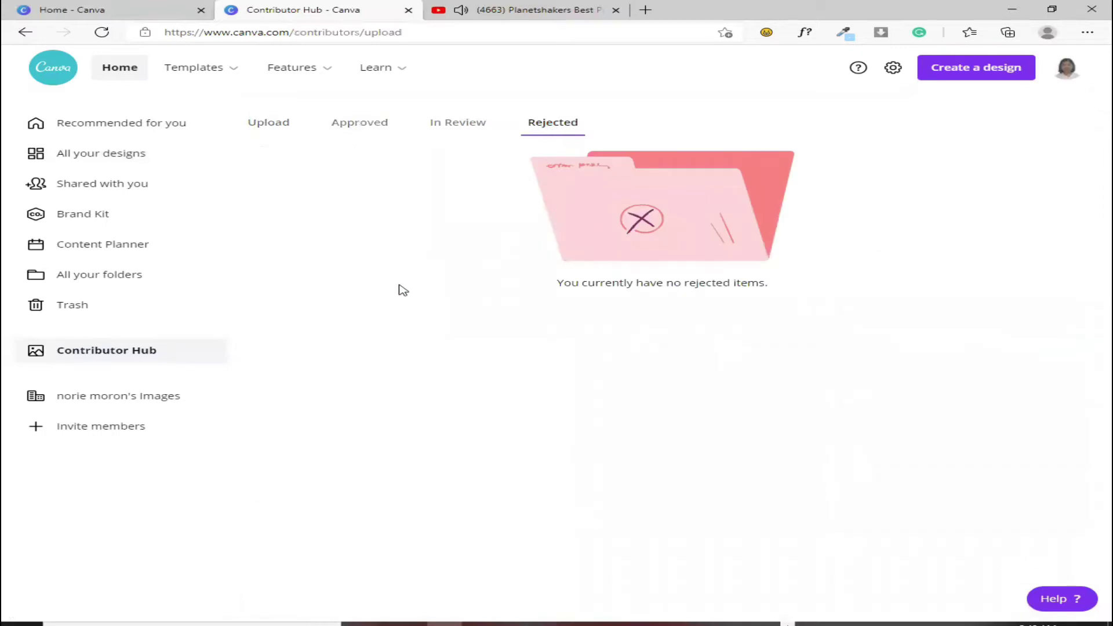
left_click(107, 404)
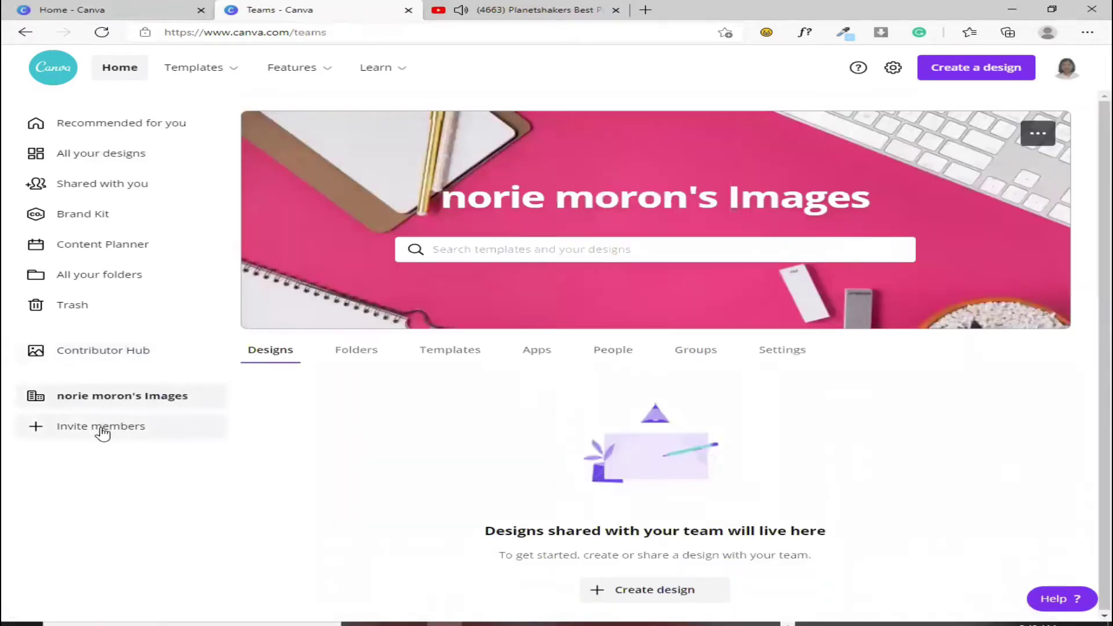
left_click(102, 429)
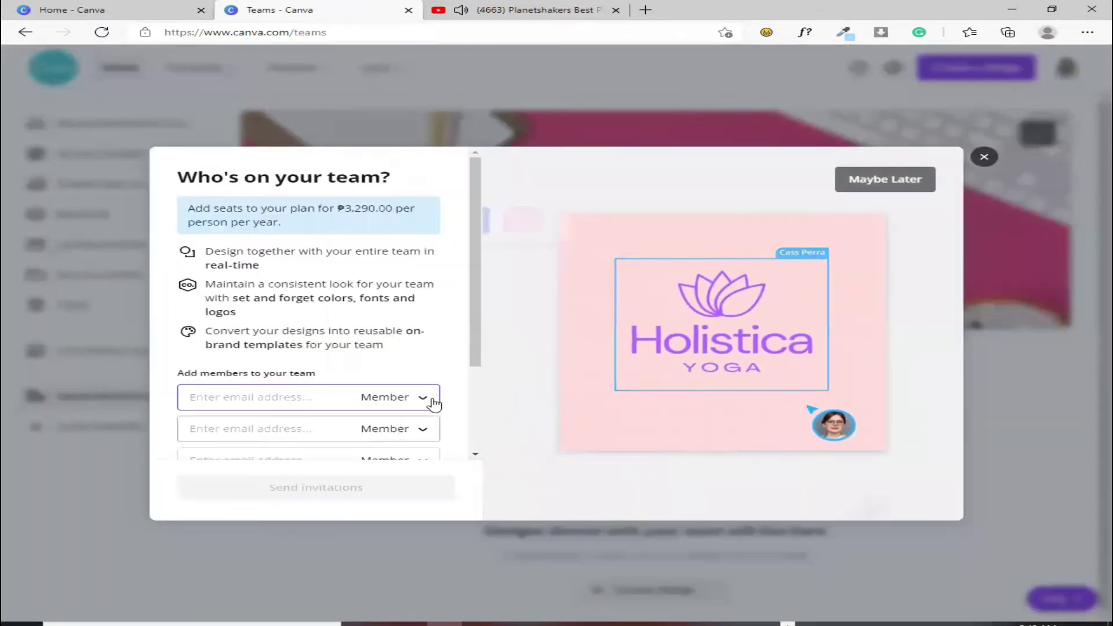
left_click(986, 157)
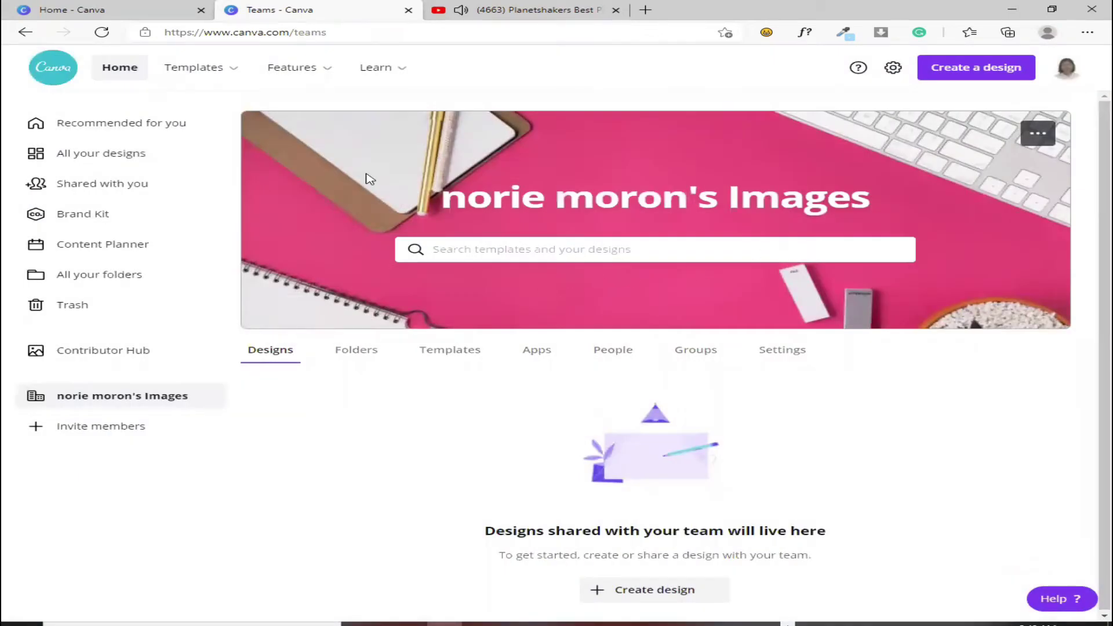
Step: Start a new Poster design and scroll through the templates to the Happy Birthday one
left_click(979, 77)
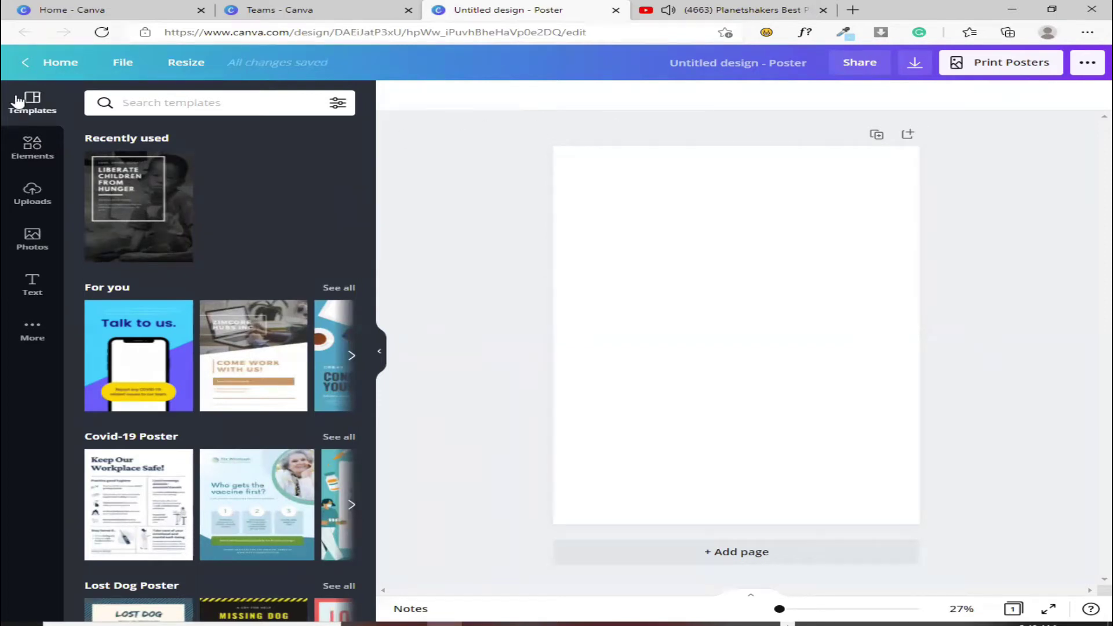
scroll(193, 326, "down", 8)
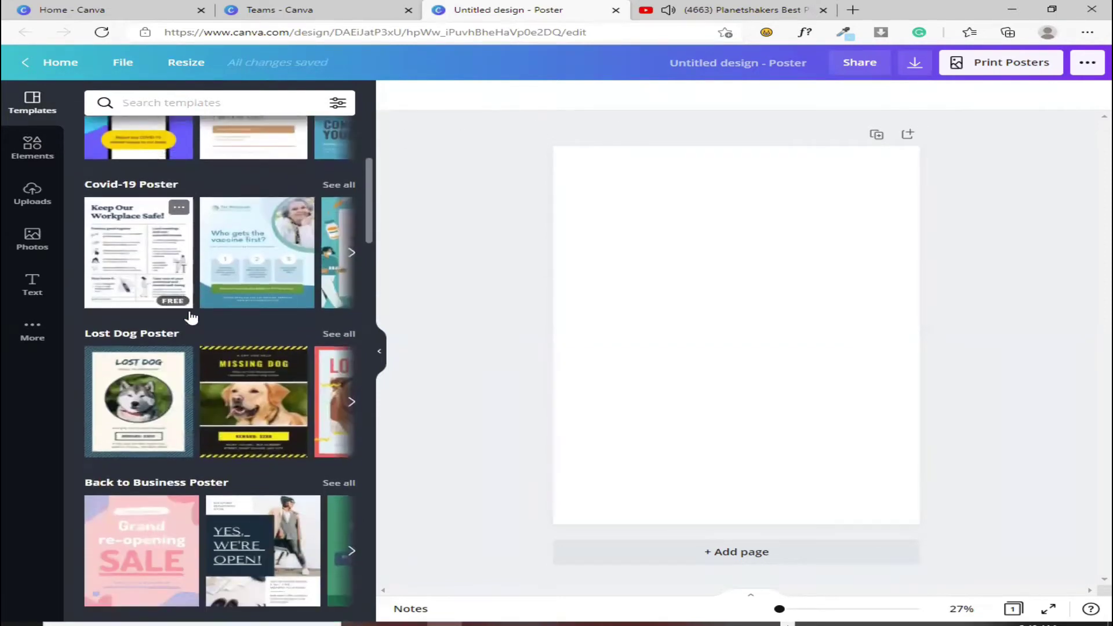
scroll(191, 316, "down", 4)
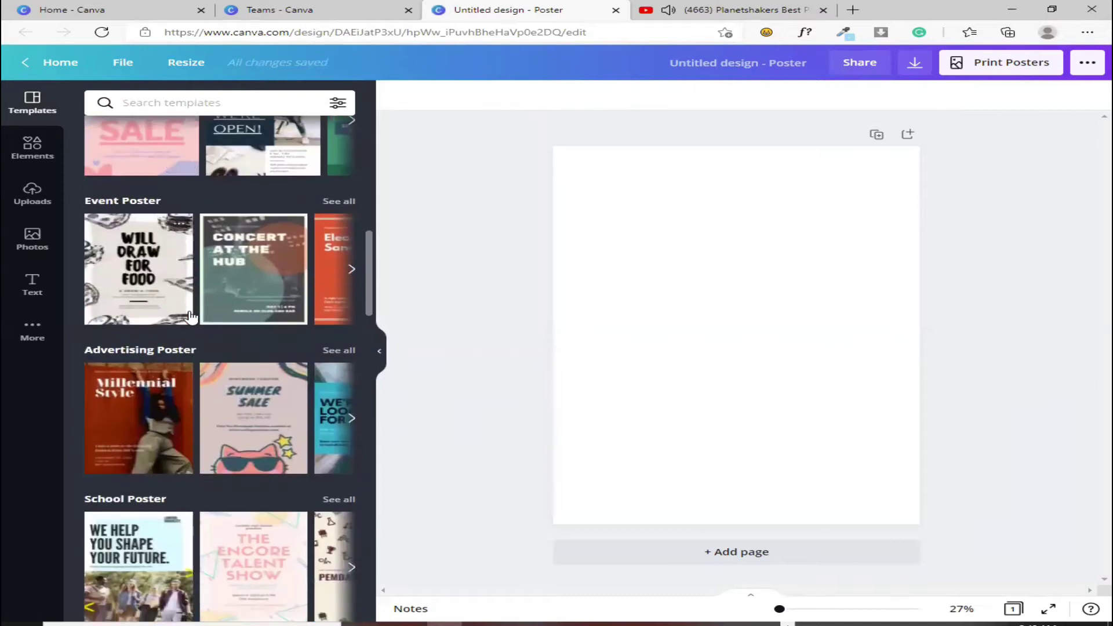
scroll(191, 317, "down", 4)
mouse_move(191, 317)
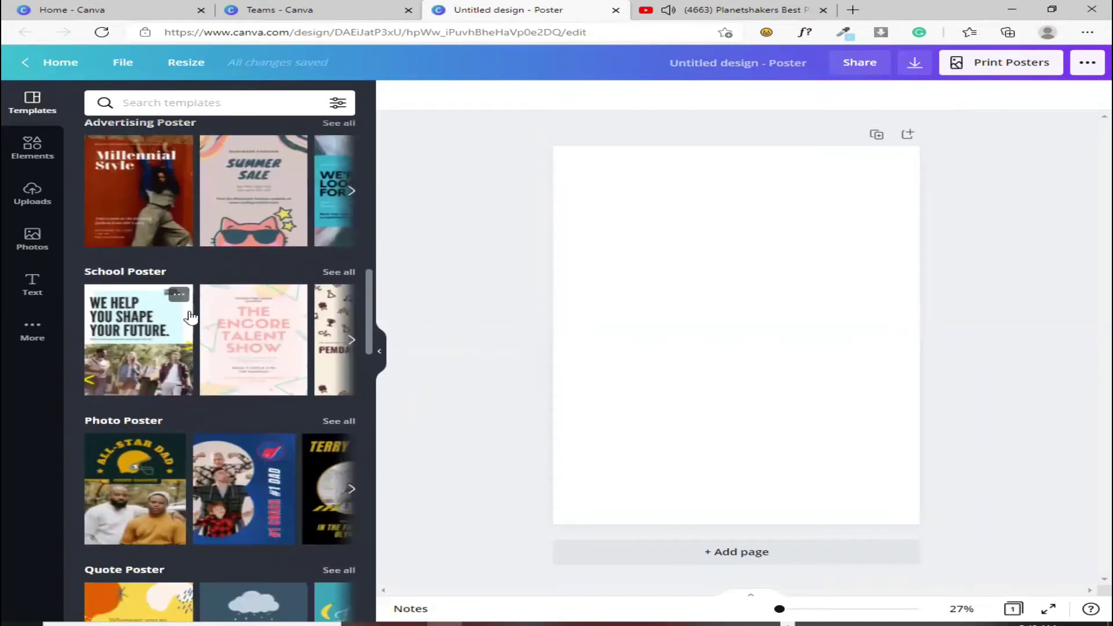
scroll(191, 317, "down", 4)
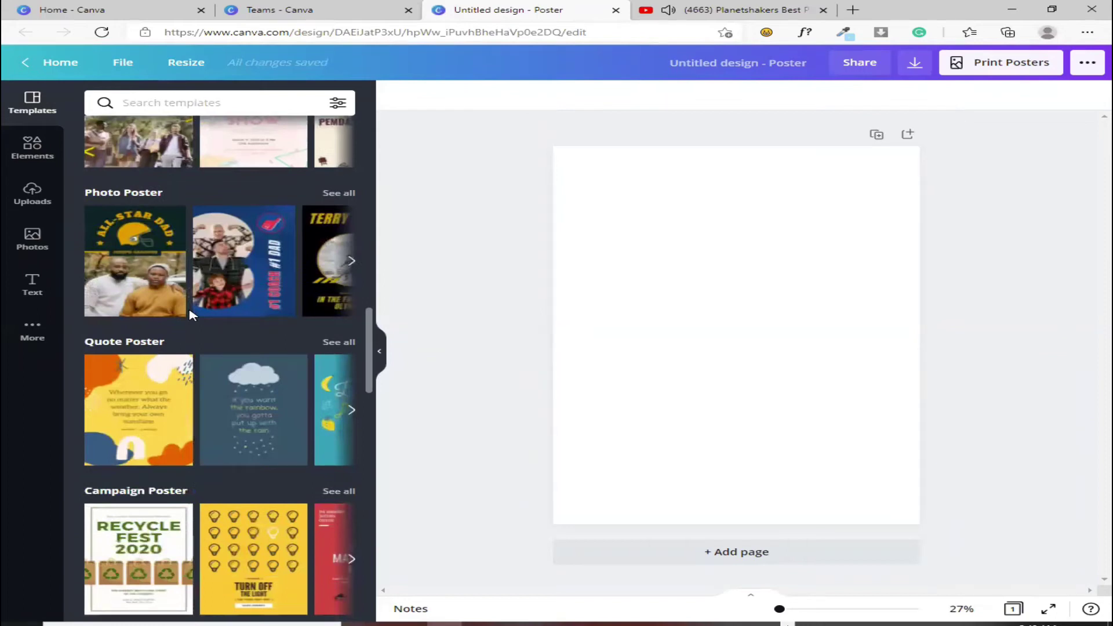
scroll(191, 317, "down", 4)
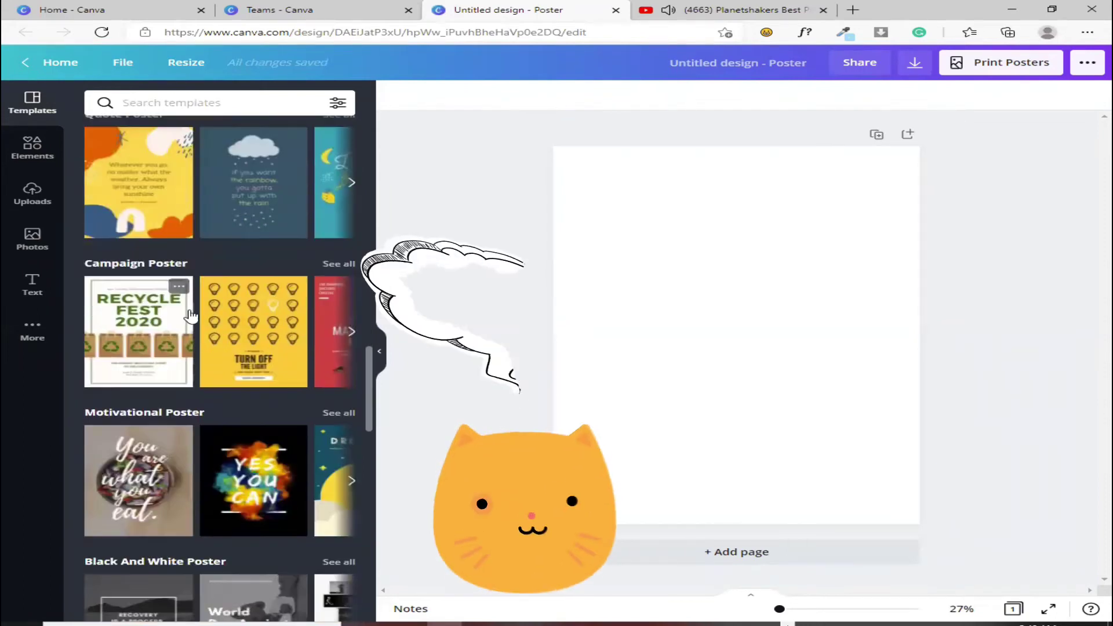
scroll(191, 316, "down", 3)
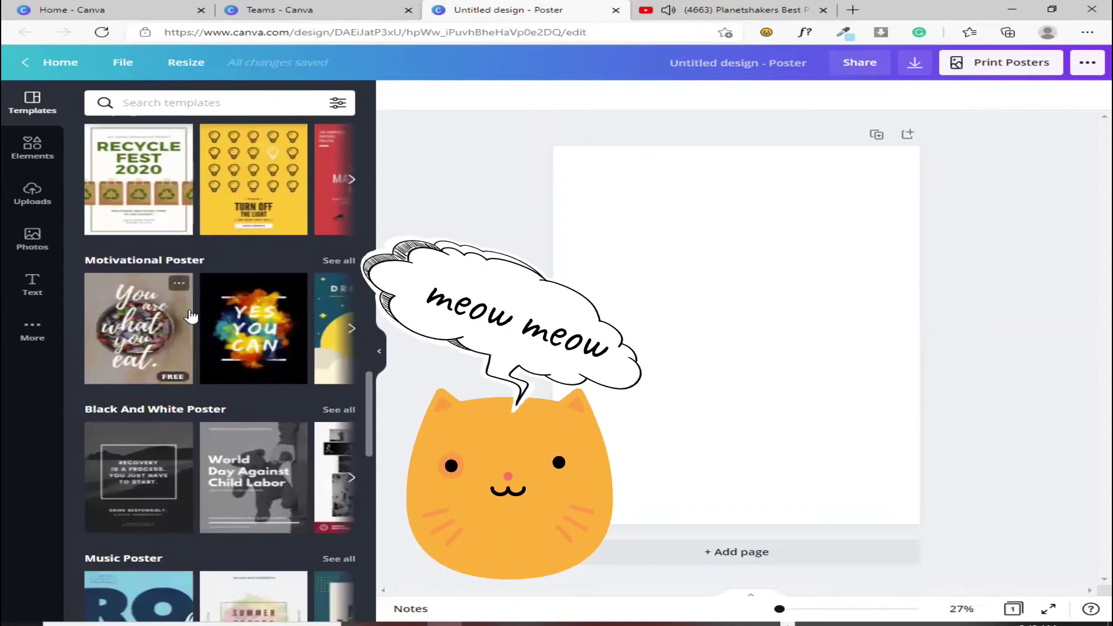
scroll(191, 317, "down", 4)
scroll(191, 317, "down", 9)
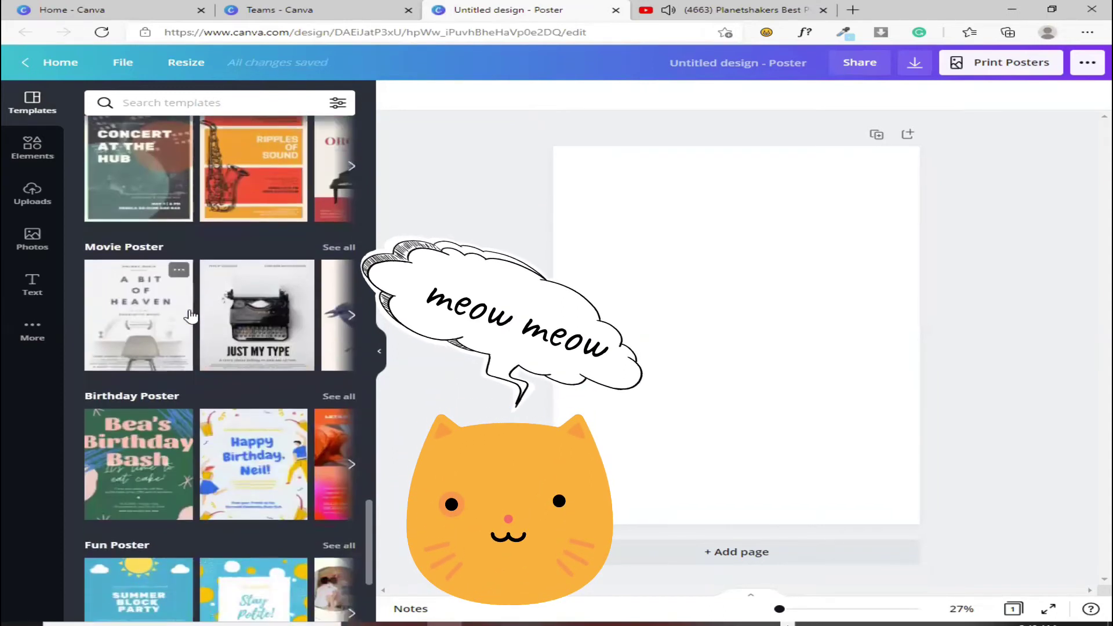
scroll(195, 316, "down", 3)
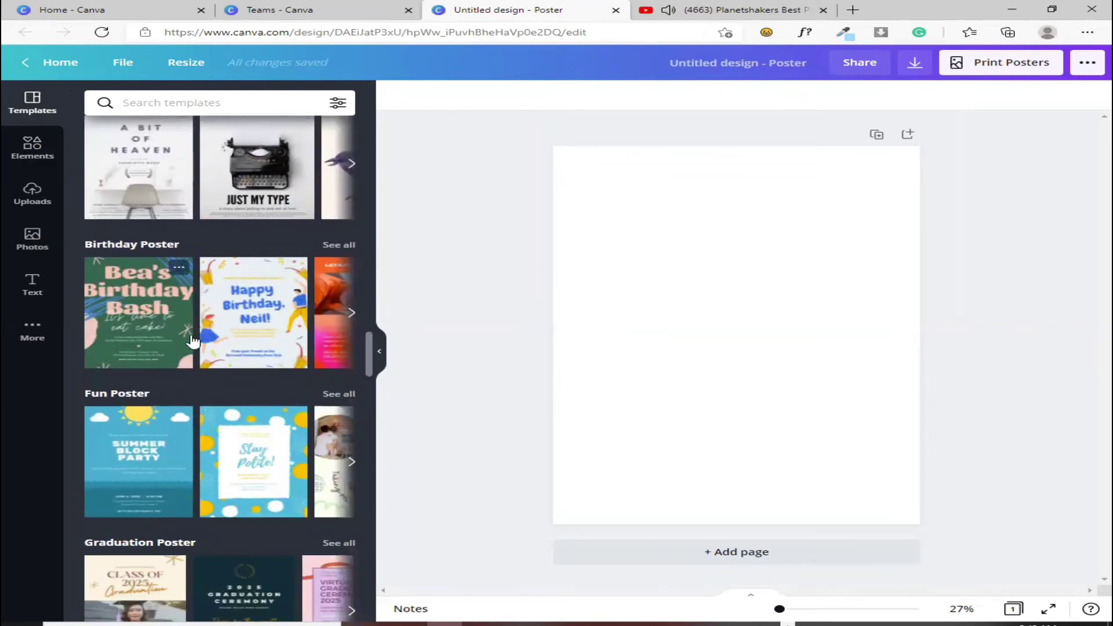
Step: Apply the Happy Birthday, Neil! template and delete its top-left cup illustration
left_click(227, 313)
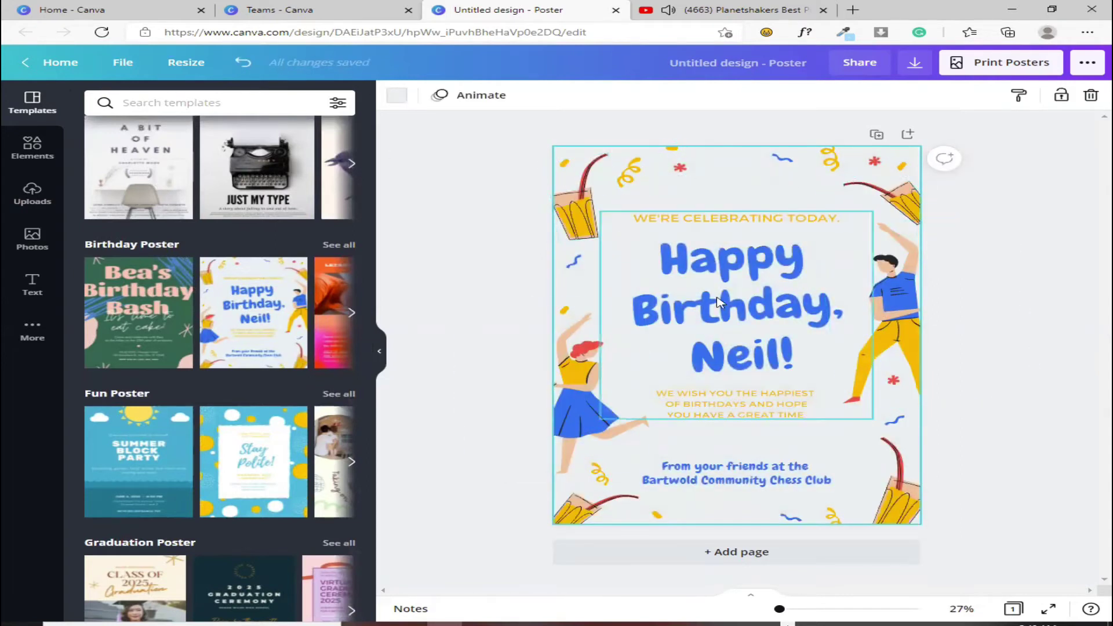
left_click(596, 212)
key("Delete")
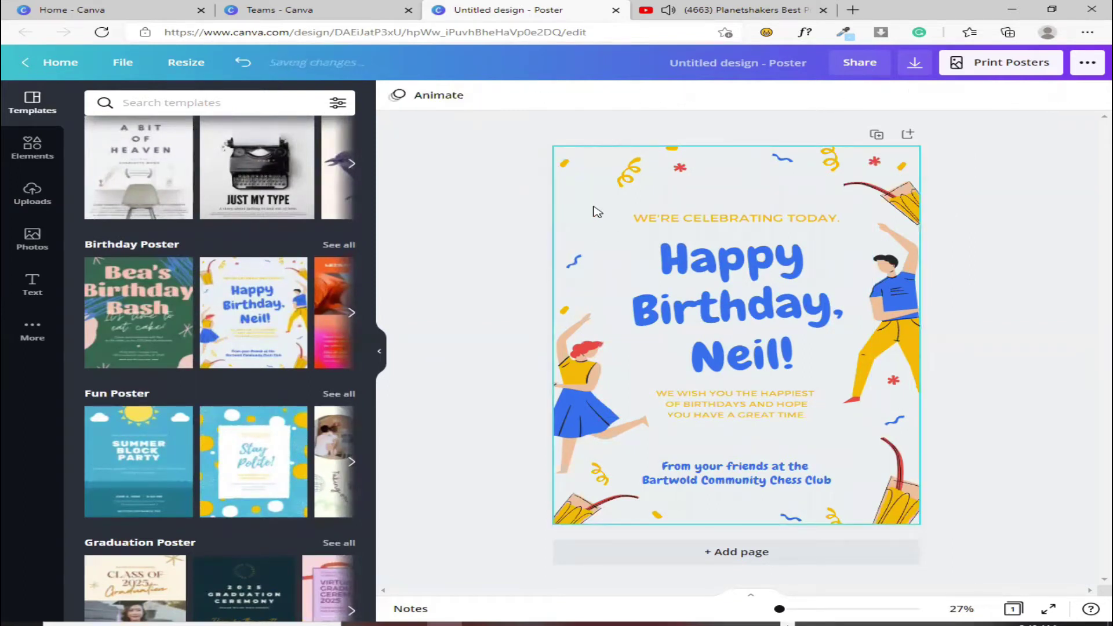
Step: Browse the Elements library's graphics, photos, videos and audio, then show all element types
left_click(32, 146)
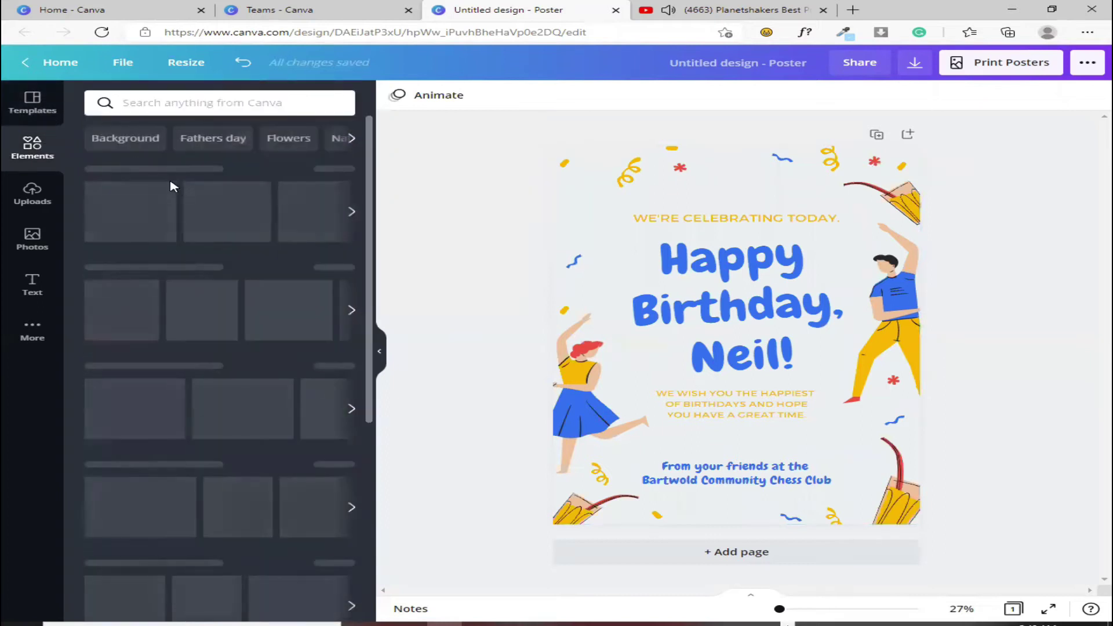
scroll(179, 185, "down", 7)
scroll(180, 185, "up", 7)
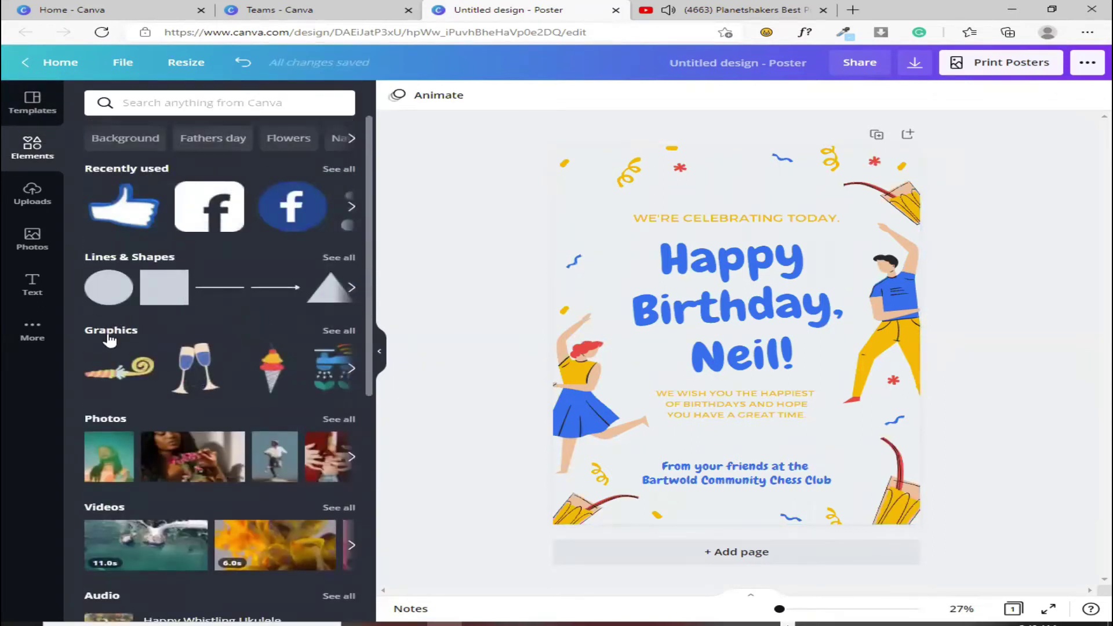
left_click(109, 336)
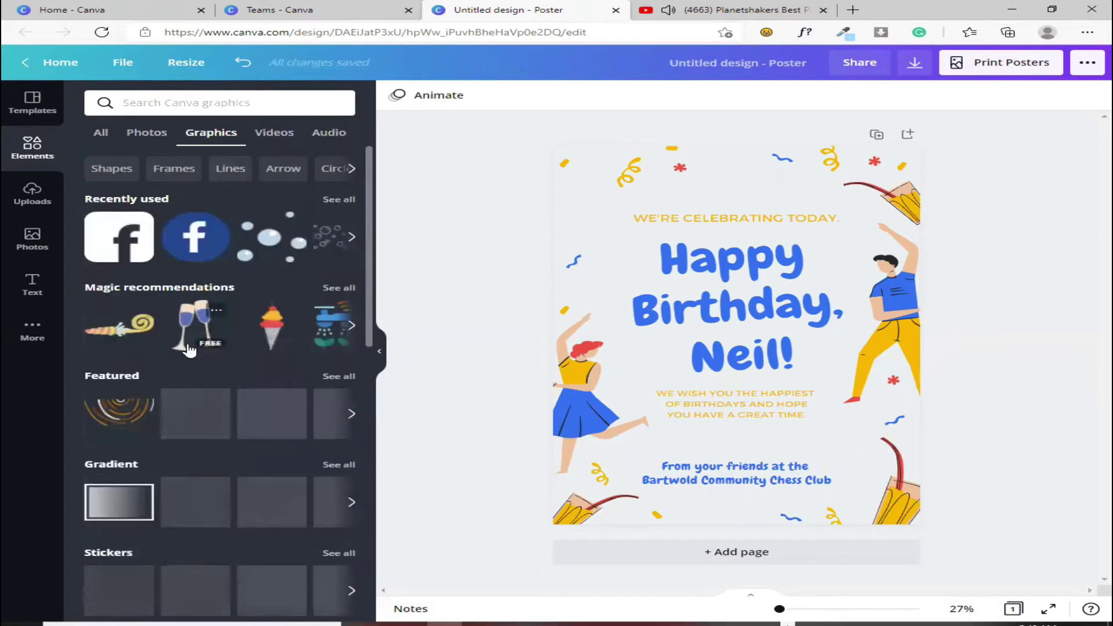
scroll(188, 348, "down", 8)
scroll(188, 347, "down", 8)
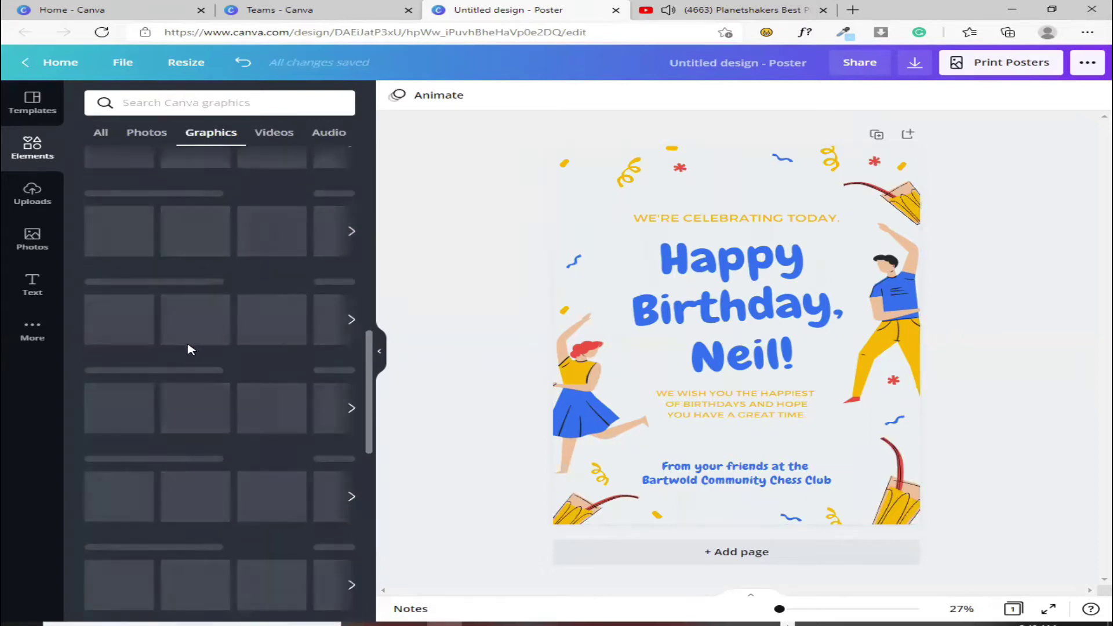
left_click(146, 135)
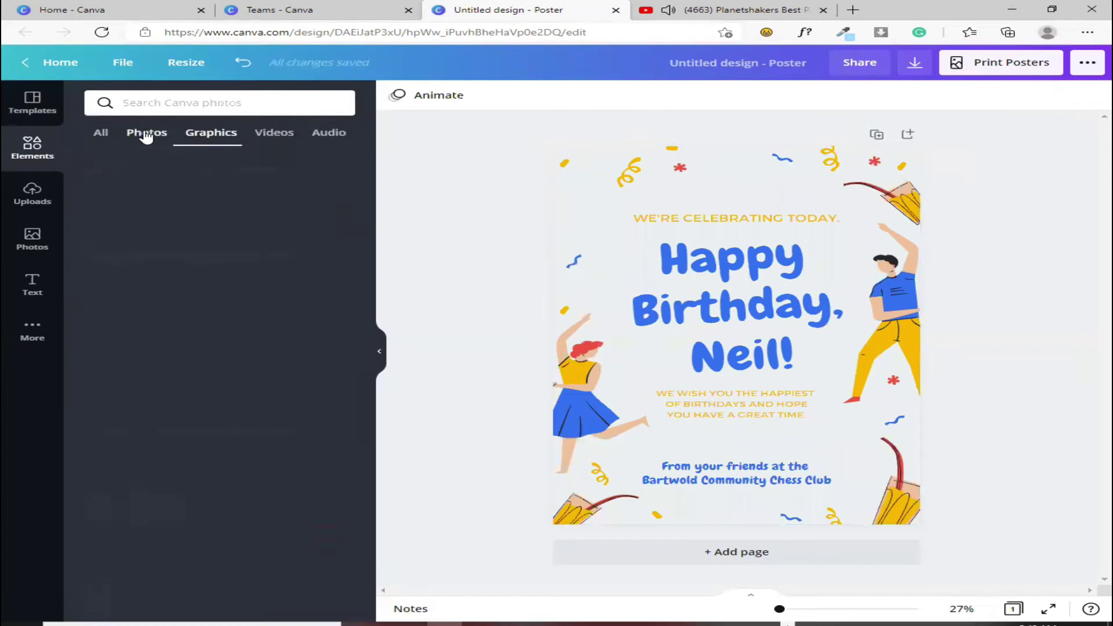
scroll(345, 451, "down", 10)
scroll(313, 466, "down", 3)
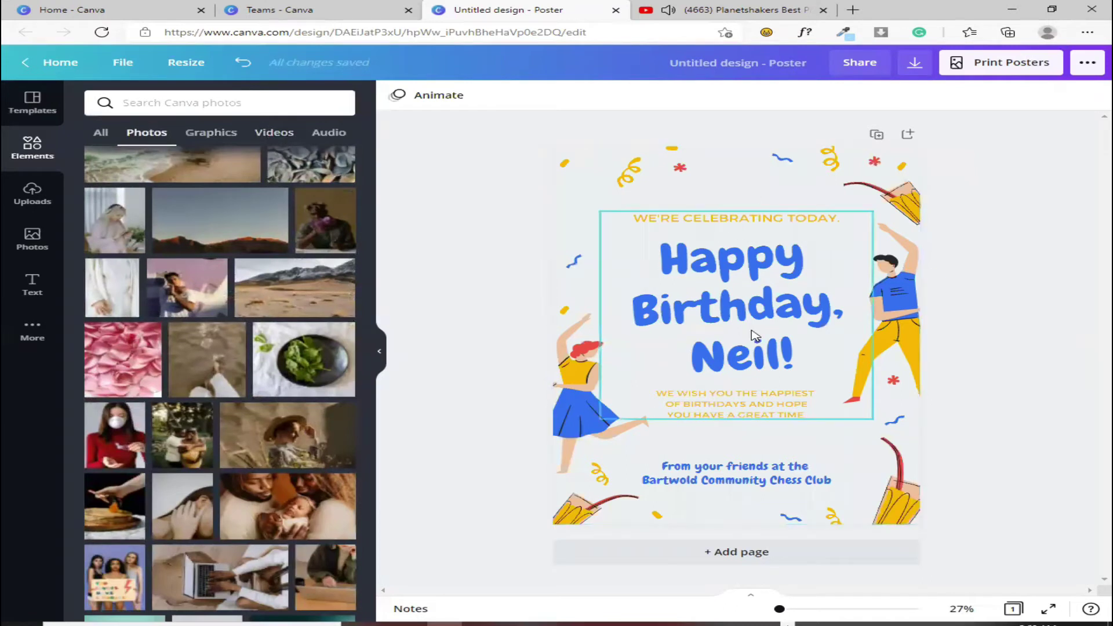
left_click(287, 135)
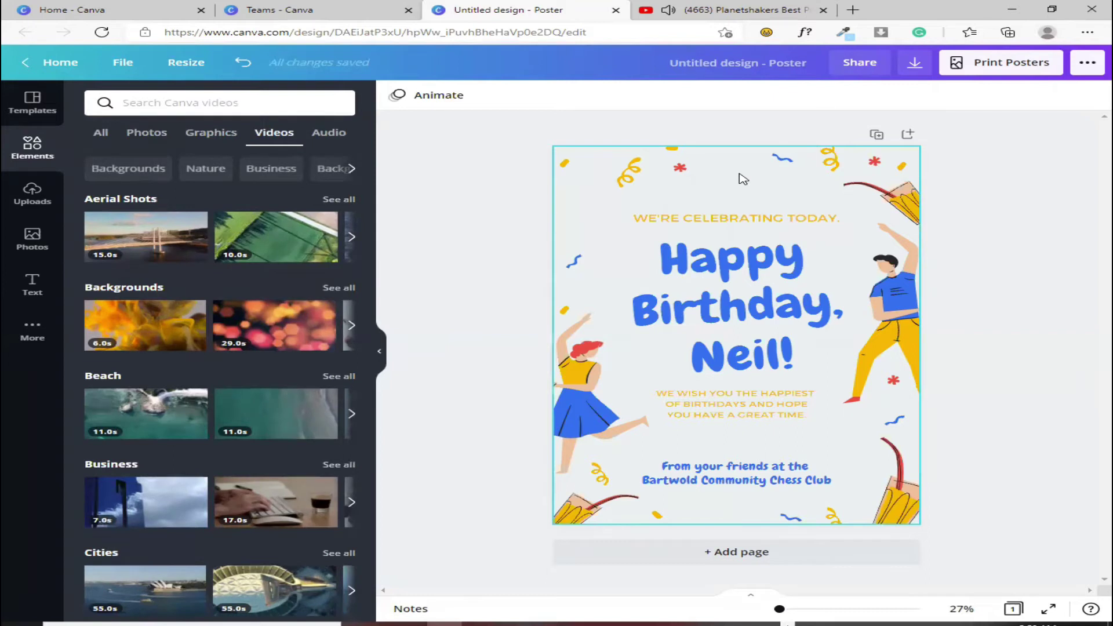
left_click(347, 134)
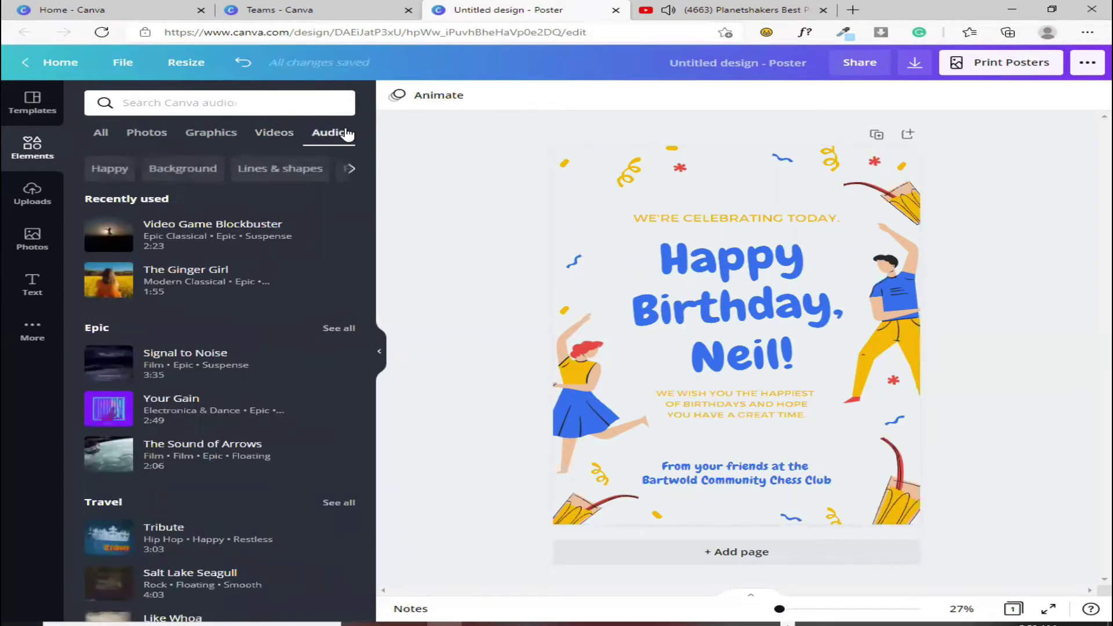
left_click(103, 136)
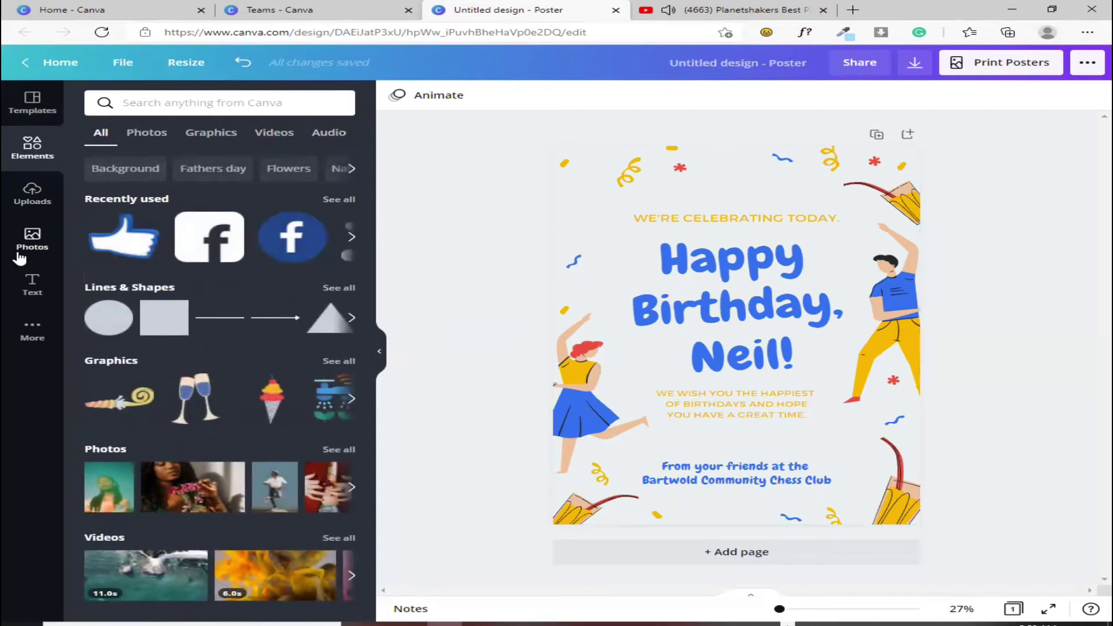
Step: Open Uploads and check the Videos tab and the empty Audio tab
left_click(29, 193)
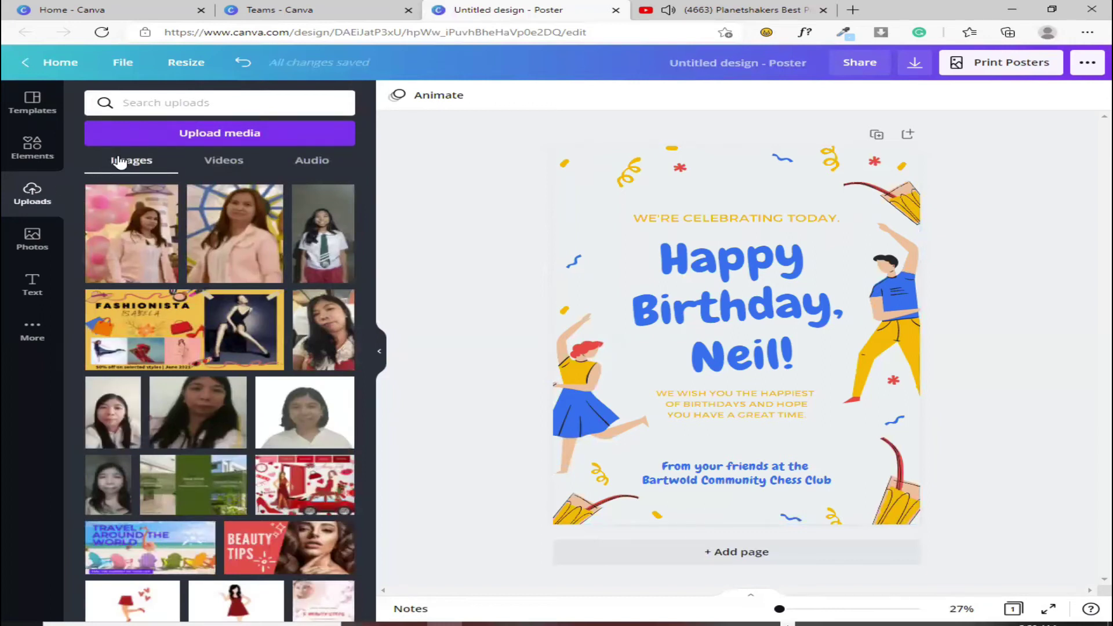
left_click(241, 162)
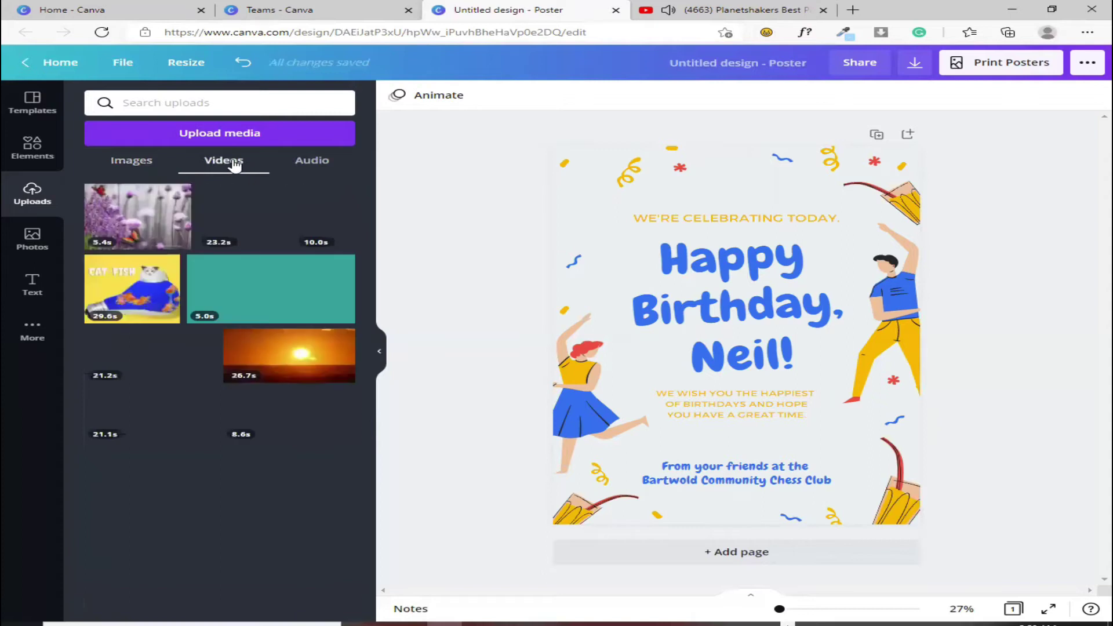
left_click(308, 165)
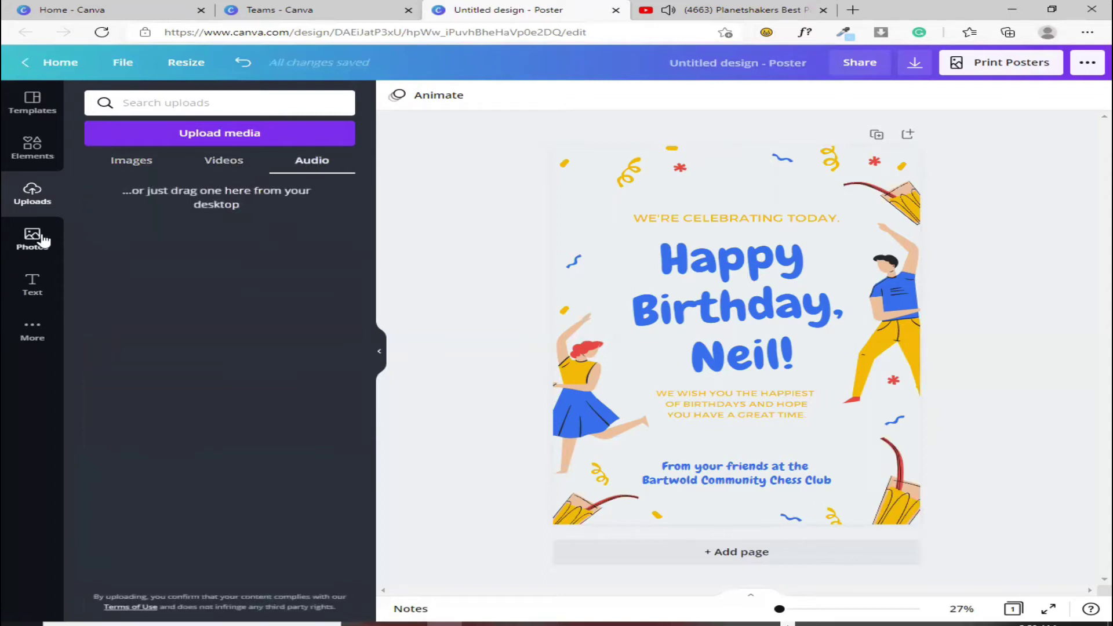
Step: Deselect the poster text and add default heading and subheading text boxes
left_click(27, 286)
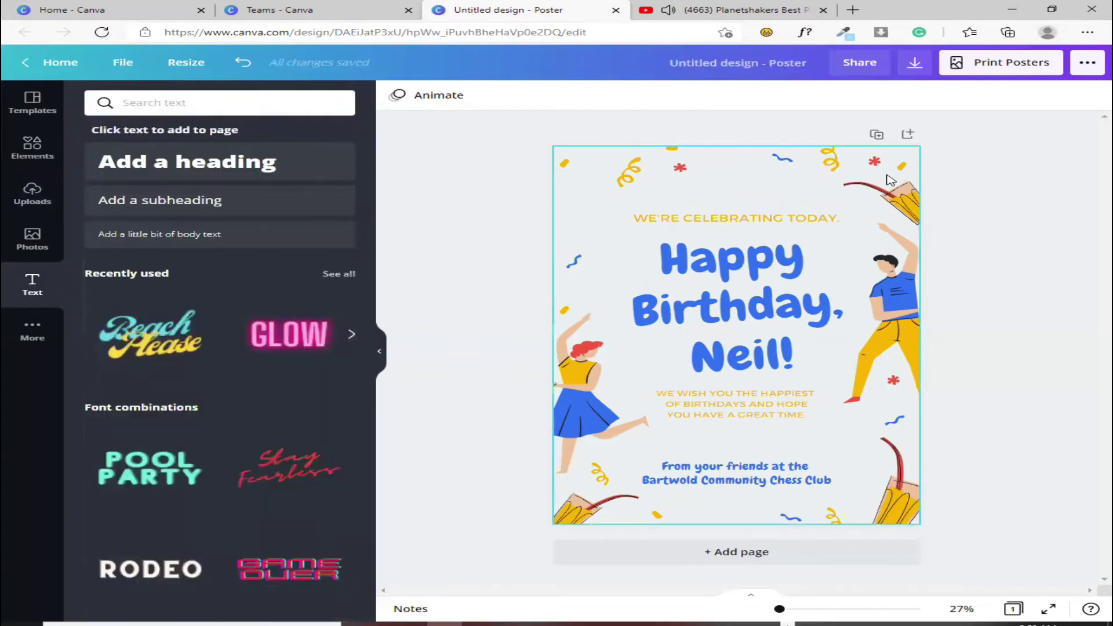
left_click(698, 277)
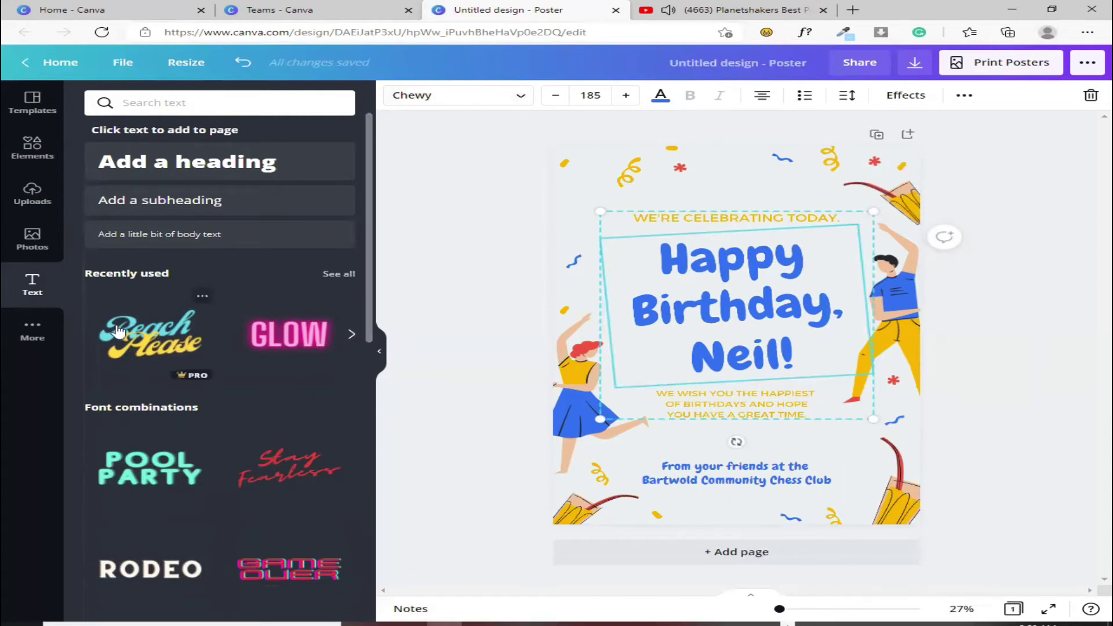
scroll(156, 318, "down", 7)
scroll(156, 319, "up", 8)
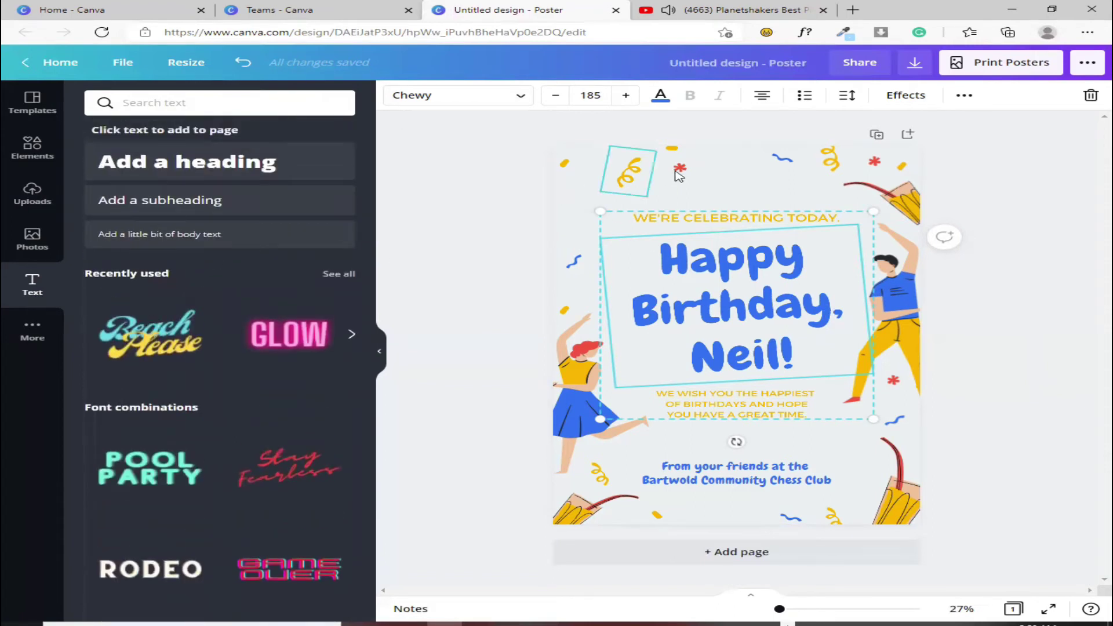
left_click(710, 470)
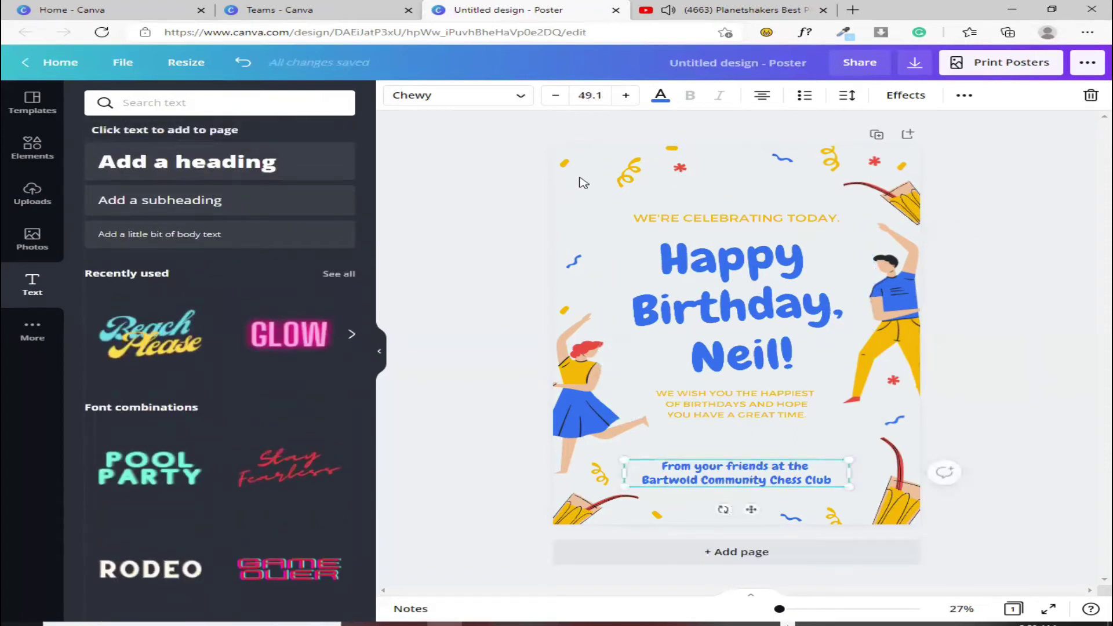
left_click(555, 152)
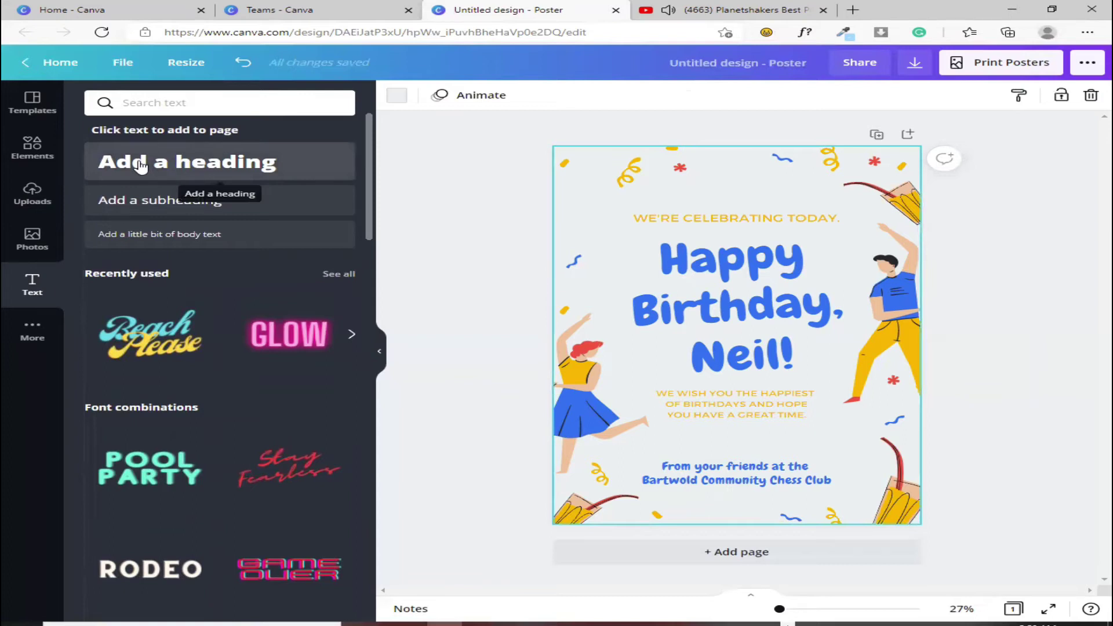
left_click(215, 162)
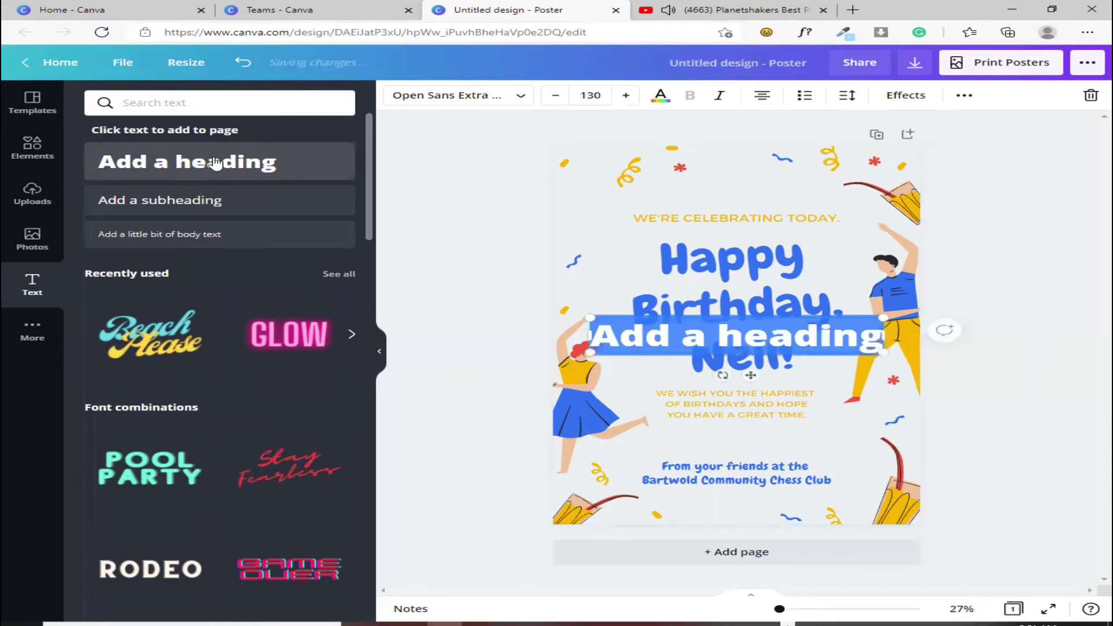
left_click(192, 203)
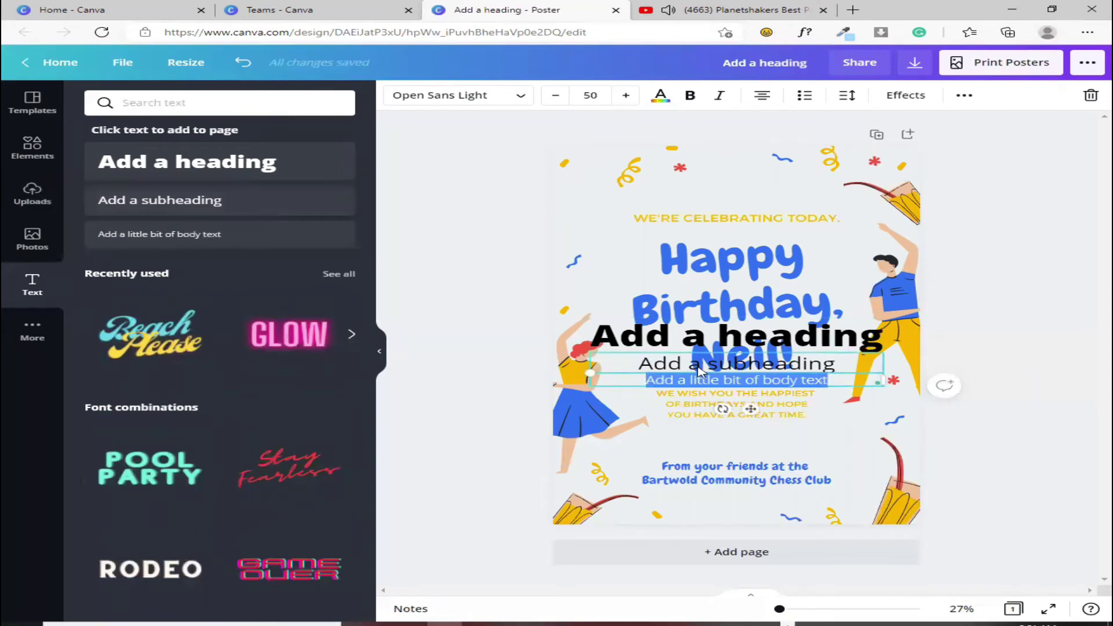
Step: Move the subheading to the top of the poster and set its font size to 56
left_click_drag(696, 371, 686, 183)
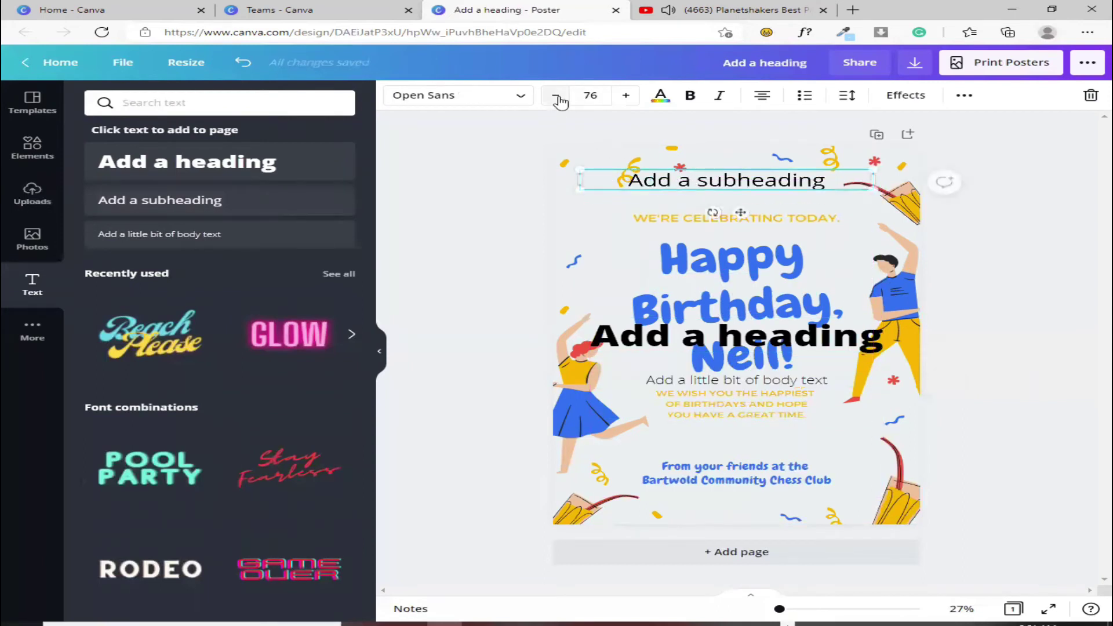
left_click(520, 99)
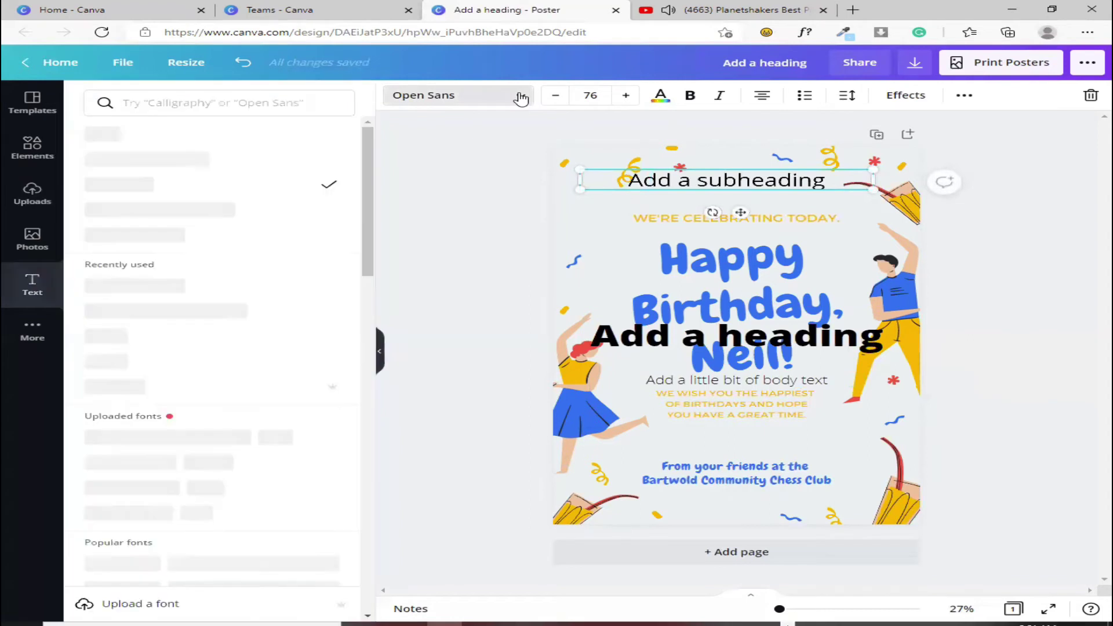
scroll(149, 304, "down", 2)
scroll(162, 305, "down", 10)
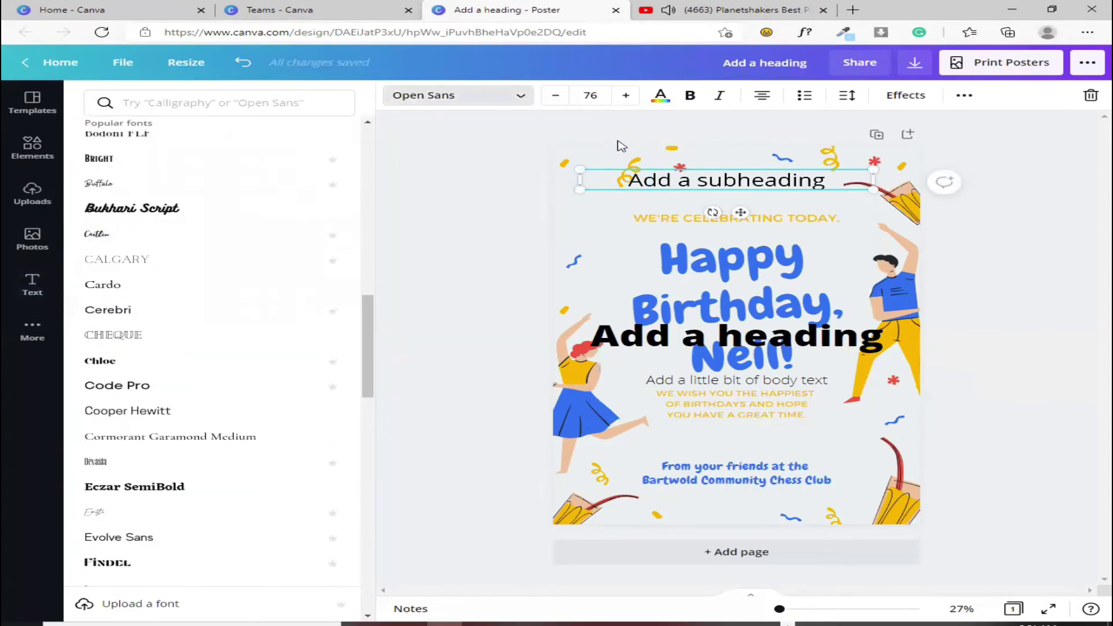
left_click(600, 95)
scroll(602, 290, "down", 3)
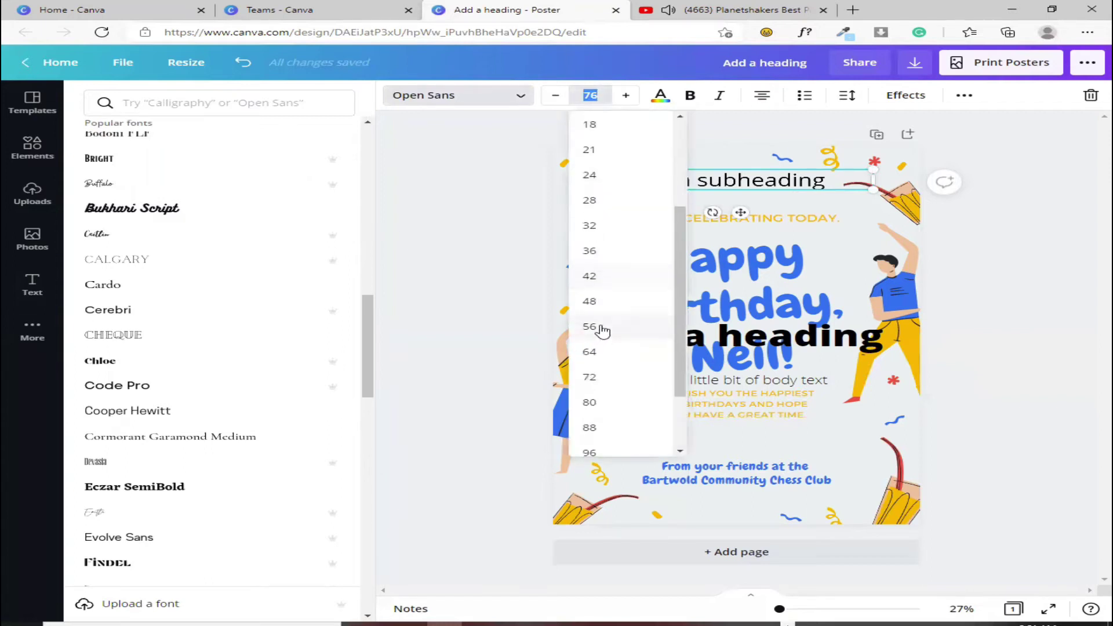
left_click(603, 327)
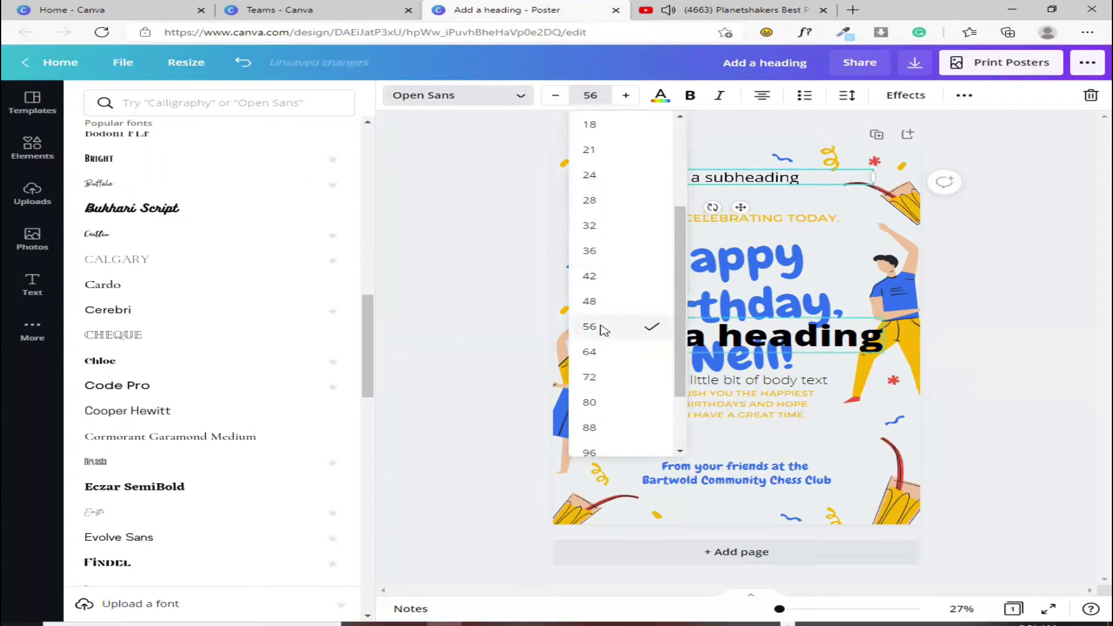
left_click(598, 99)
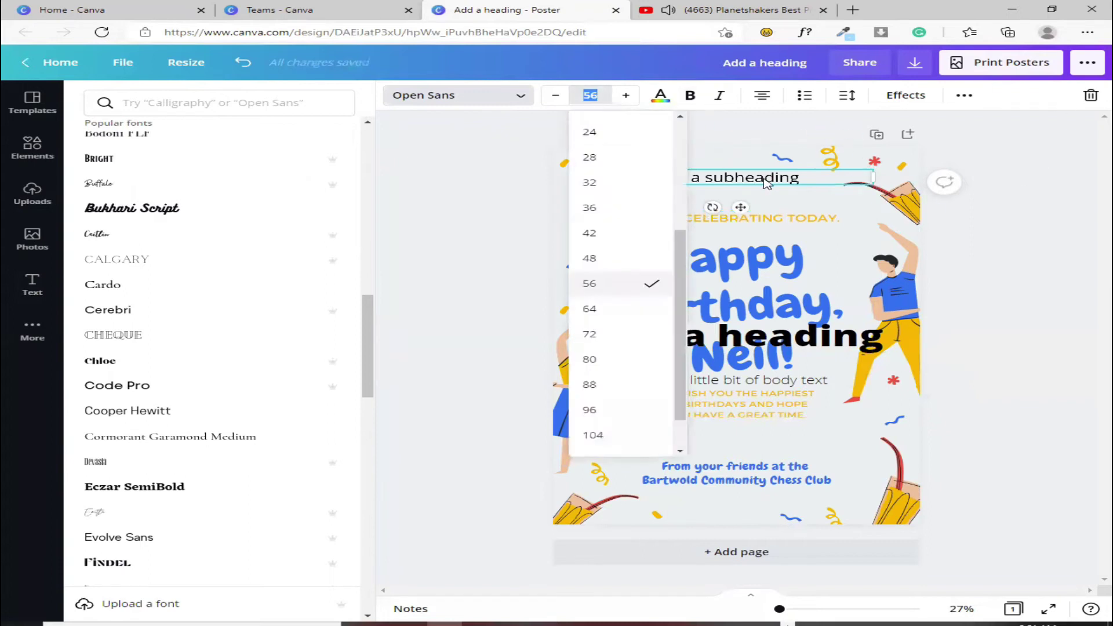
Step: Make the subheading bold, italic and centred, and format it as a numbered list
left_click(661, 97)
scroll(200, 440, "down", 3)
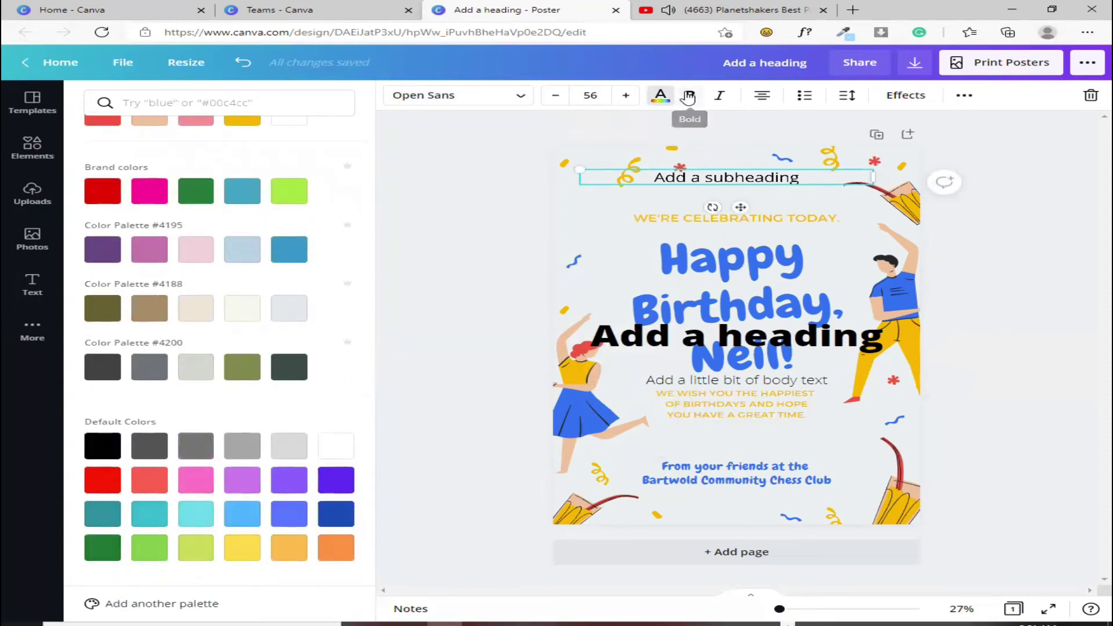
left_click(688, 96)
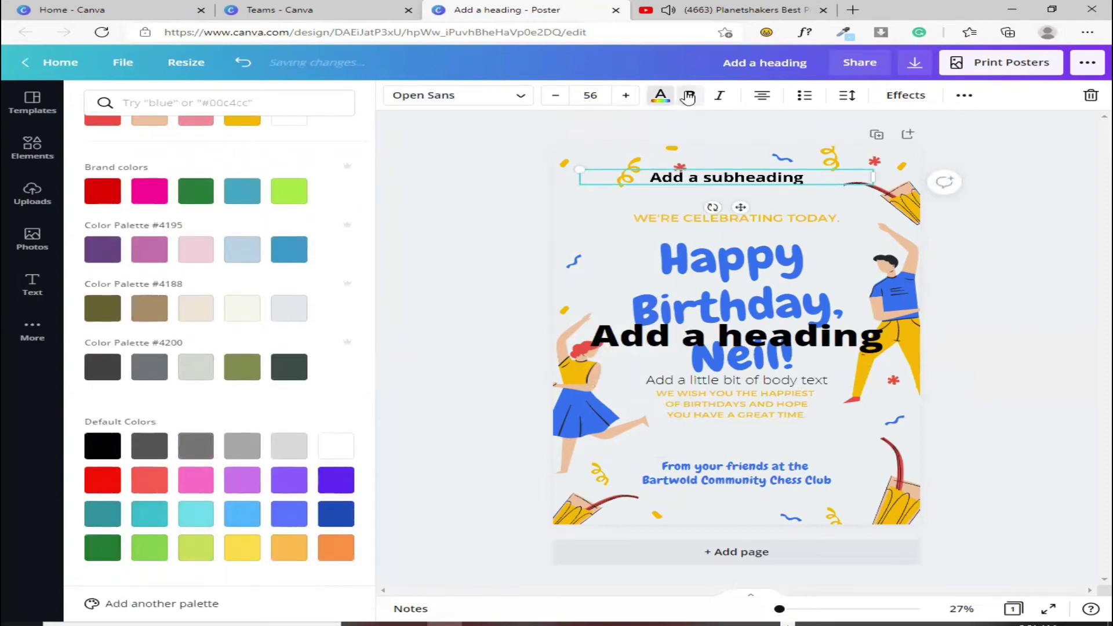
left_click(724, 96)
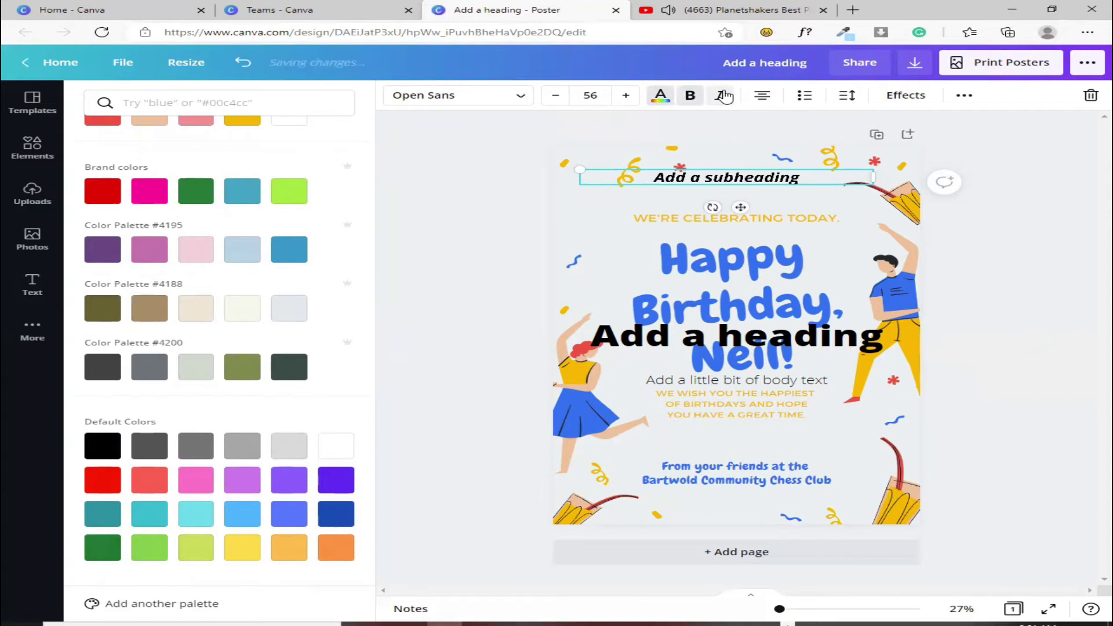
left_click(763, 97)
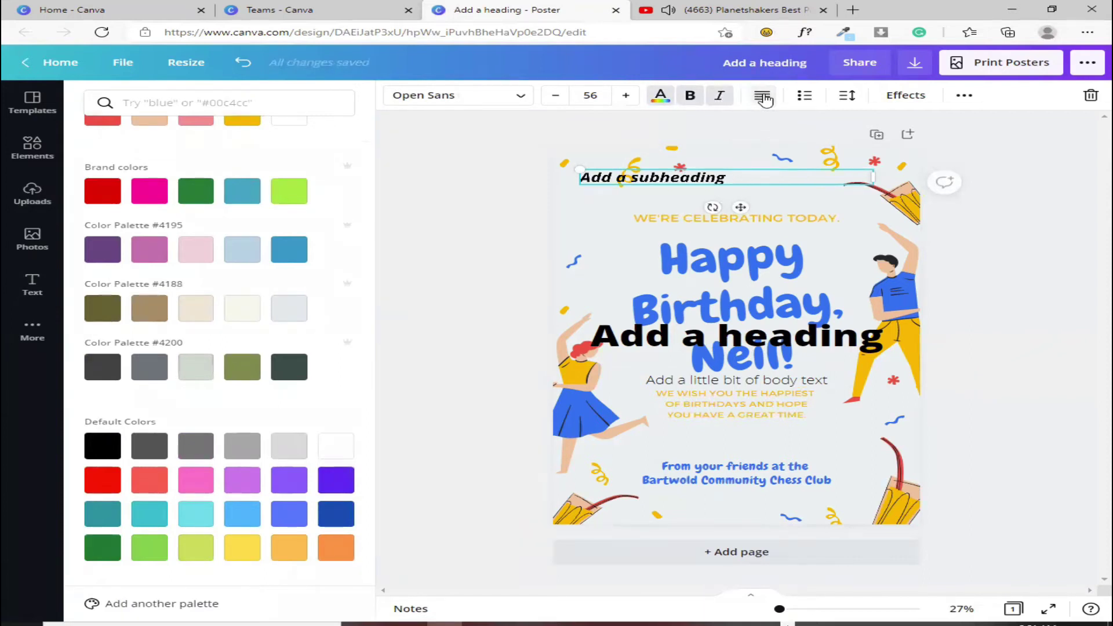
left_click(762, 97)
left_click(763, 97)
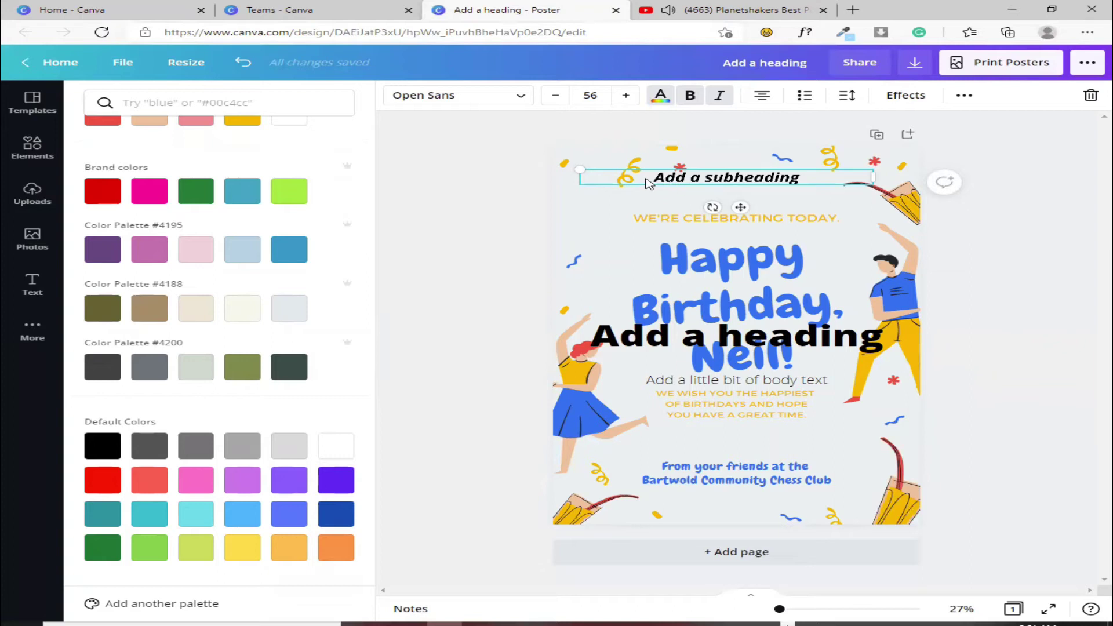
left_click(804, 97)
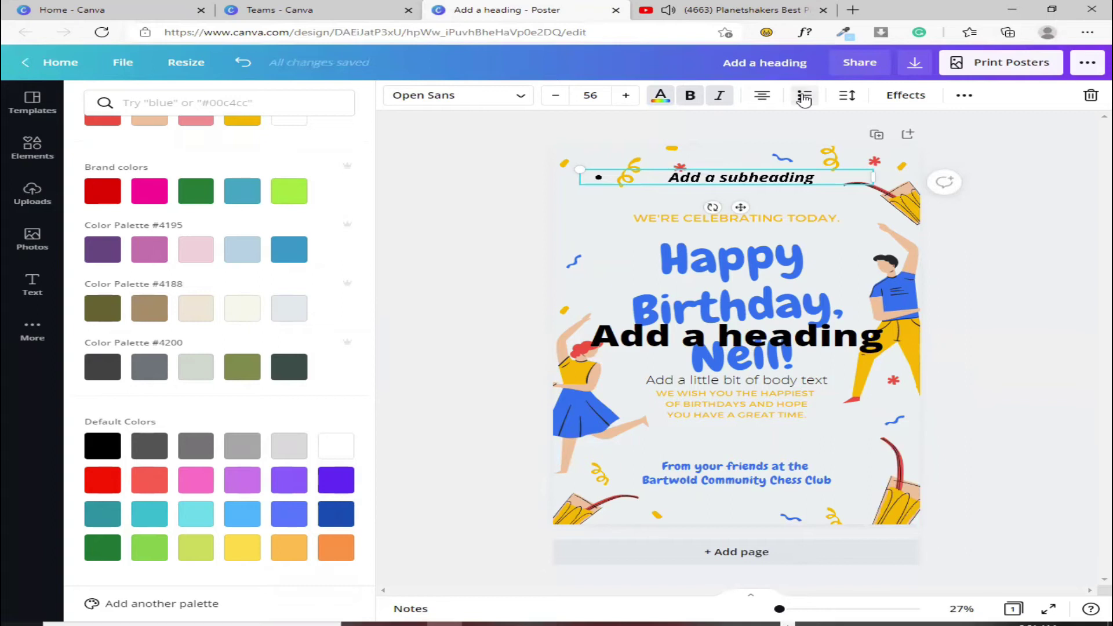
left_click(804, 97)
Step: Widen the subheading's letter spacing to 5 and adjust the headline's line spacing
left_click(847, 97)
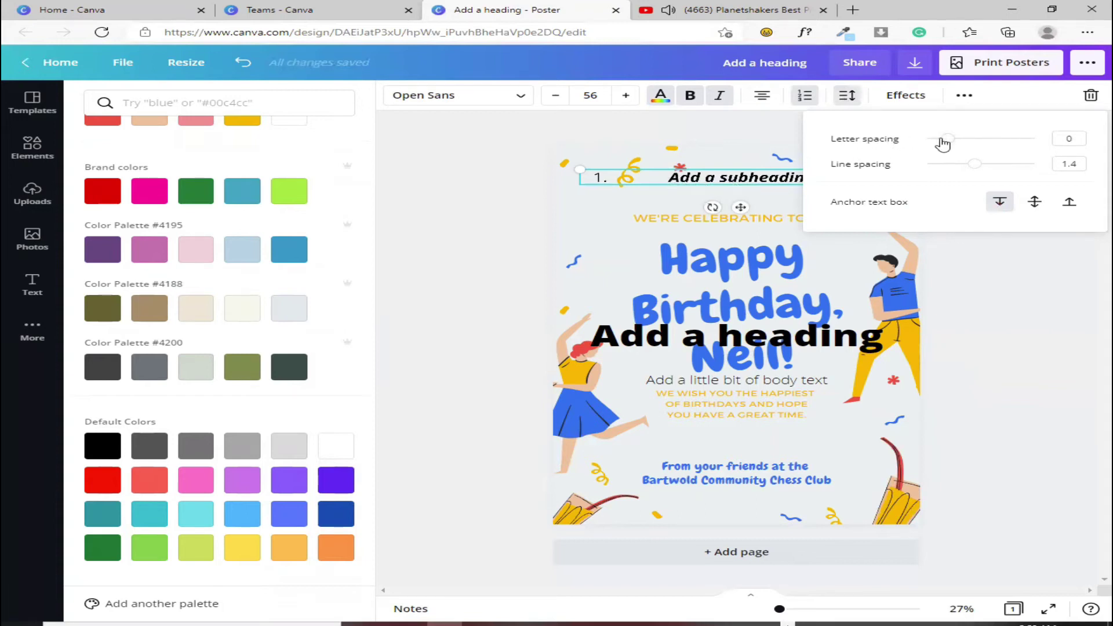
mouse_move(953, 144)
left_mouse_down()
mouse_move(964, 139)
mouse_move(947, 140)
mouse_move(989, 164)
mouse_move(954, 164)
left_mouse_up()
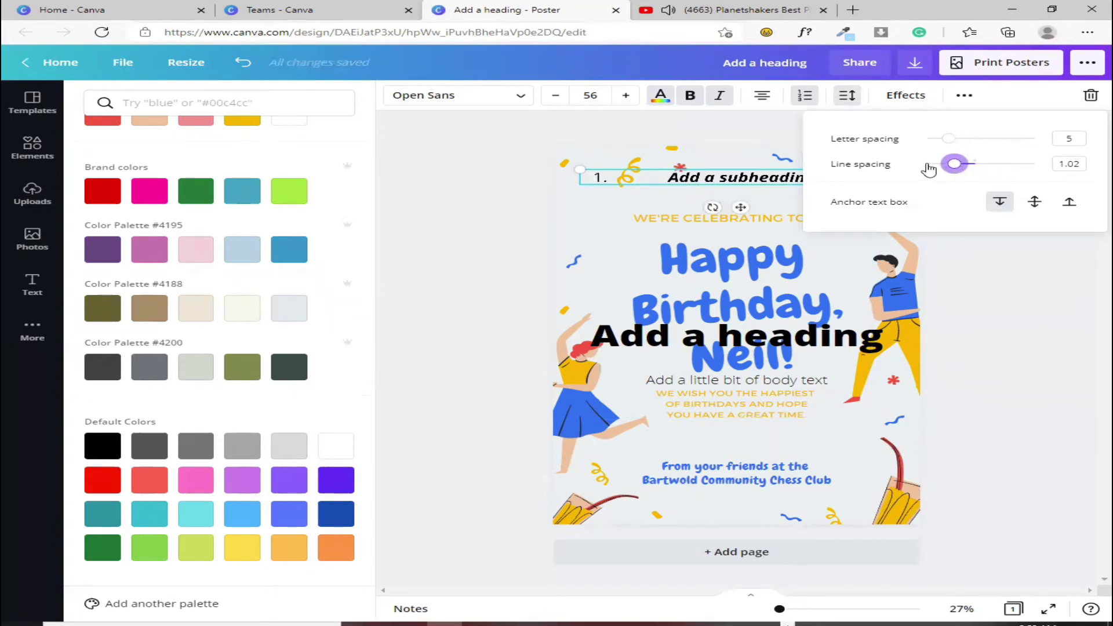
left_click(724, 272)
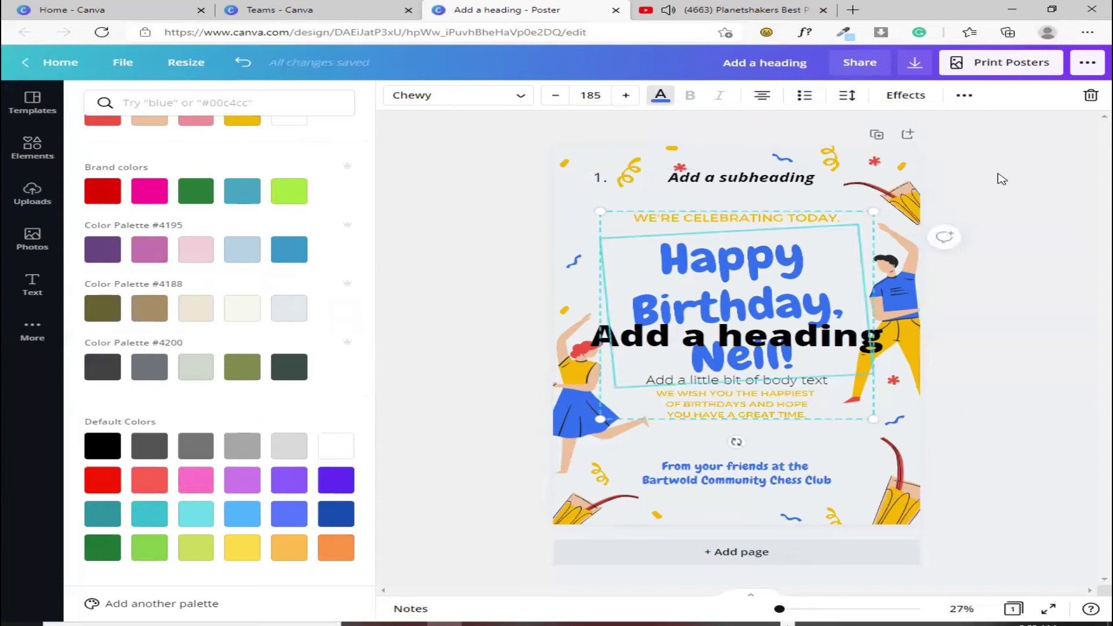
left_click(847, 96)
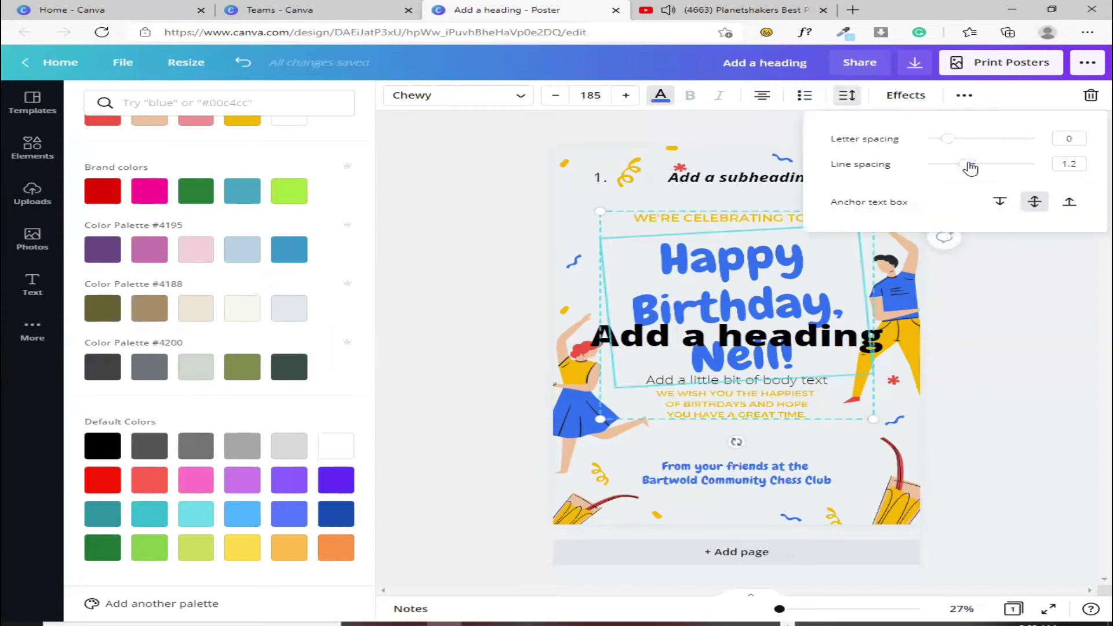
mouse_move(968, 166)
left_mouse_down()
mouse_move(1012, 167)
mouse_move(973, 164)
left_mouse_up()
key("Escape")
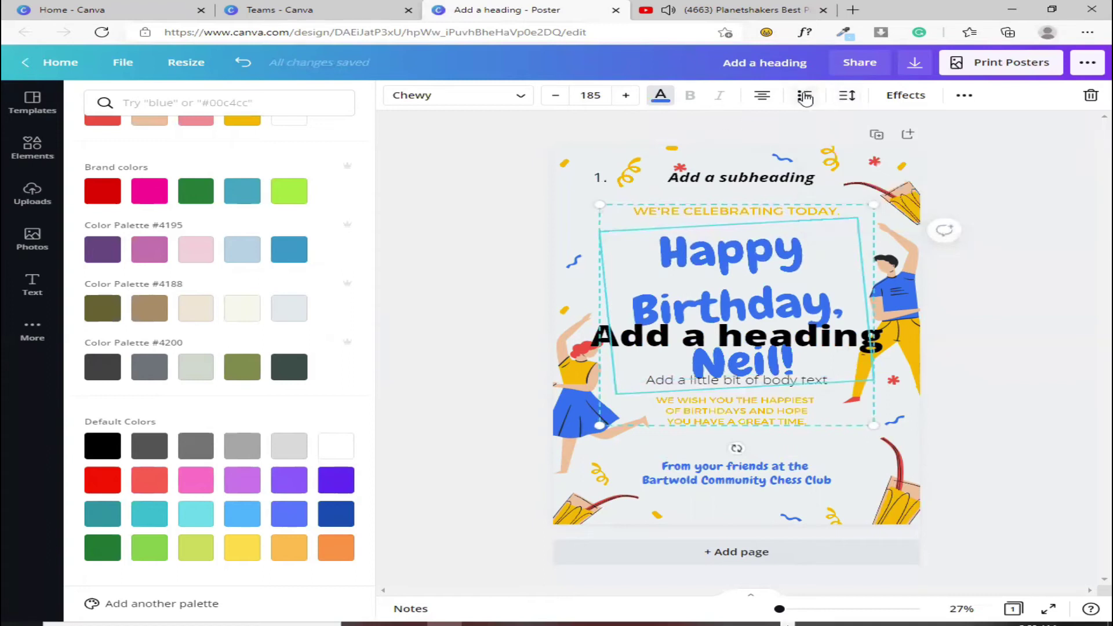
left_click(848, 95)
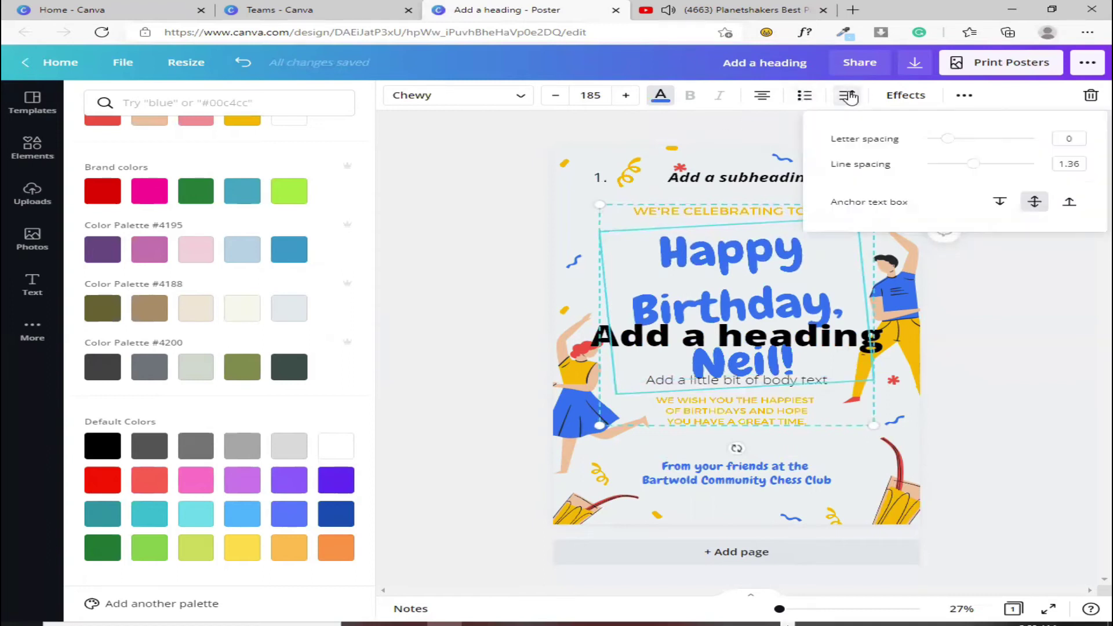
Step: Try the Lift, Shadow and Hollow effects on the heading, then apply Splice
left_click(919, 96)
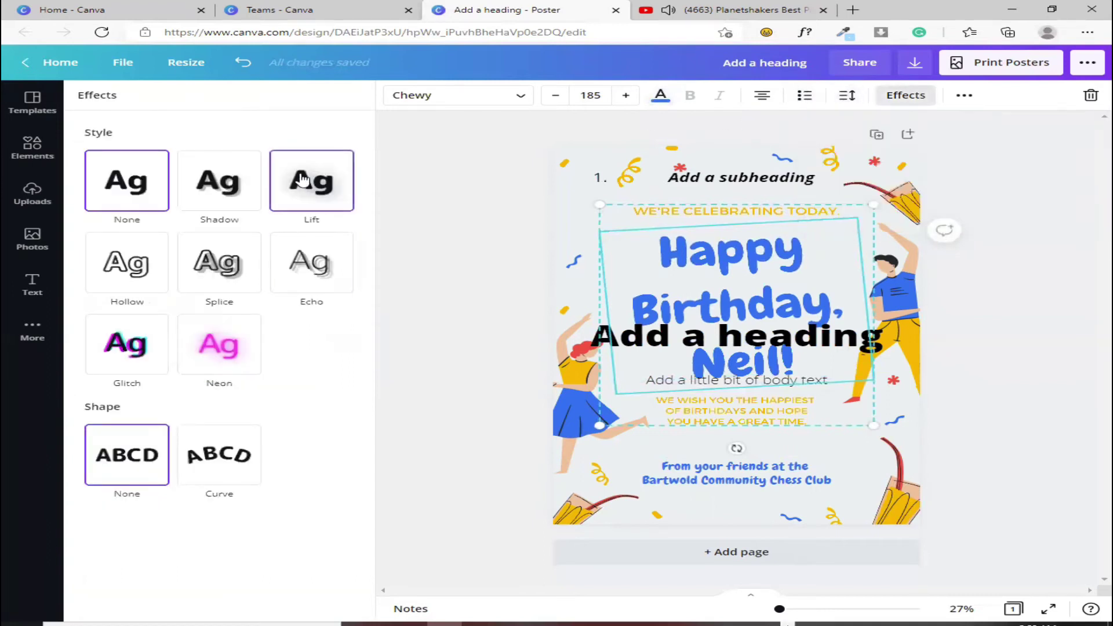
left_click(304, 186)
left_click(177, 191)
left_click(152, 197)
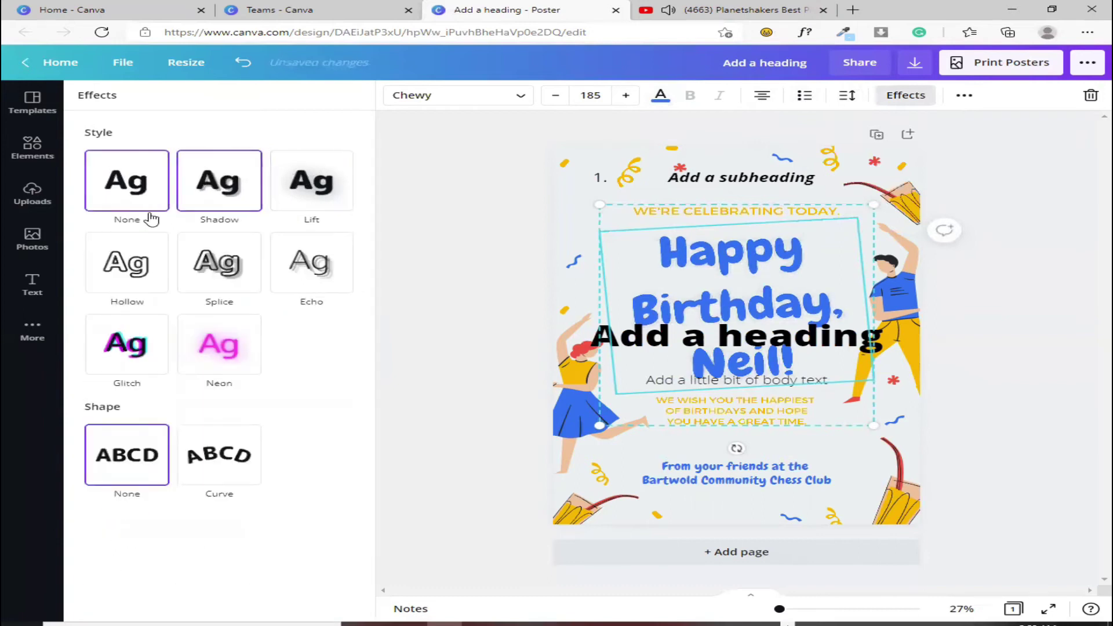
left_click(142, 264)
left_click(210, 263)
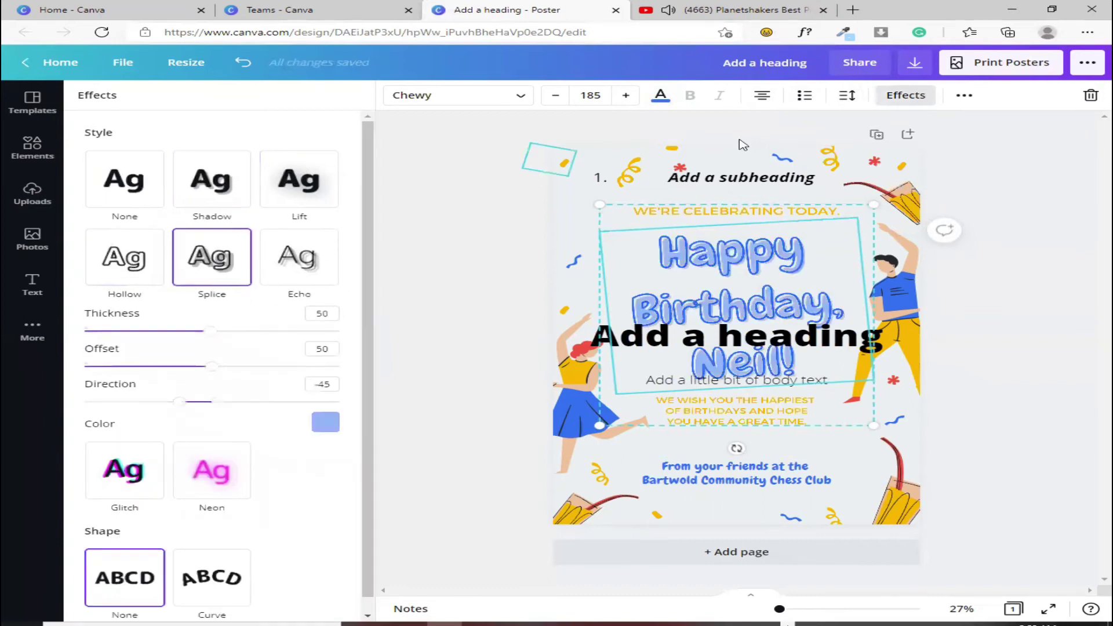
Step: Underline the heading text and switch it to uppercase
left_click(963, 95)
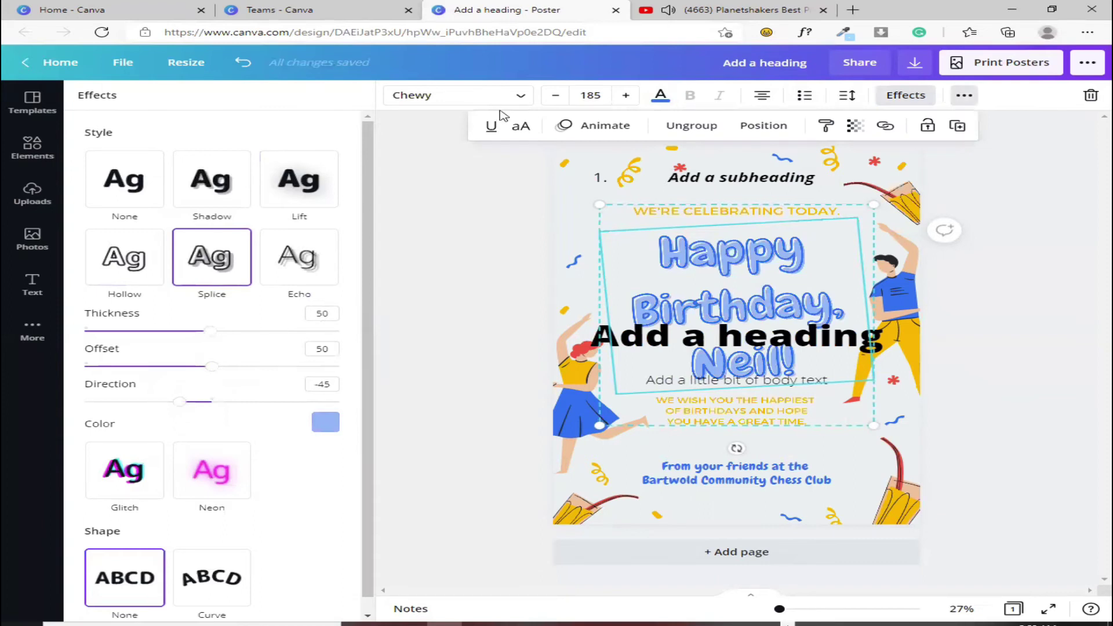
left_click(492, 128)
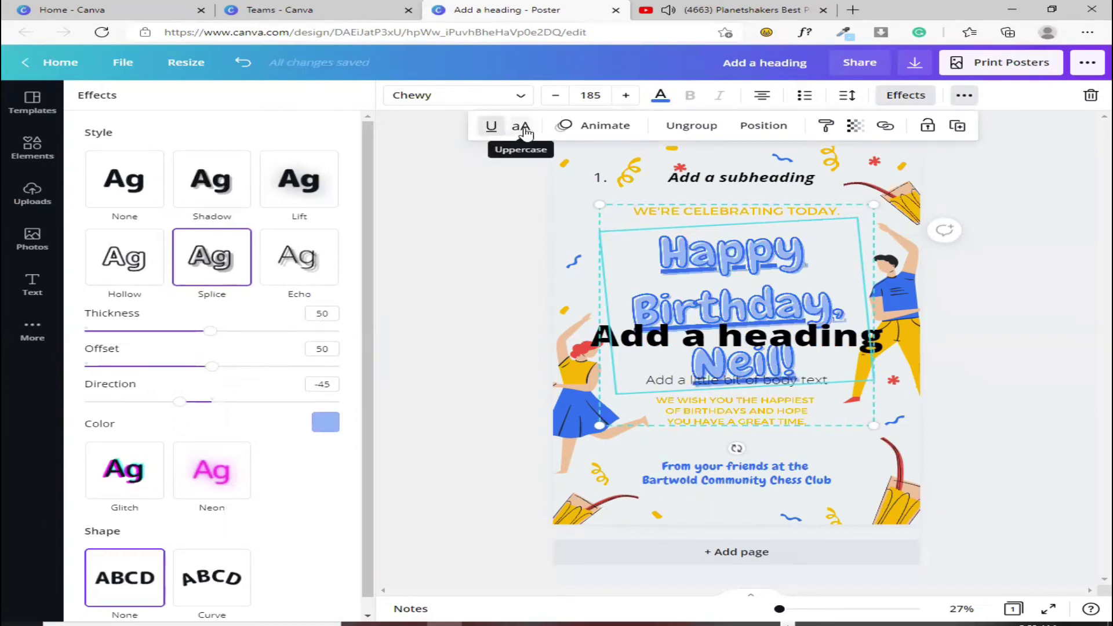
left_click(521, 127)
Step: Return the heading to mixed case, set no animation, and ungroup the top elements
left_click(524, 129)
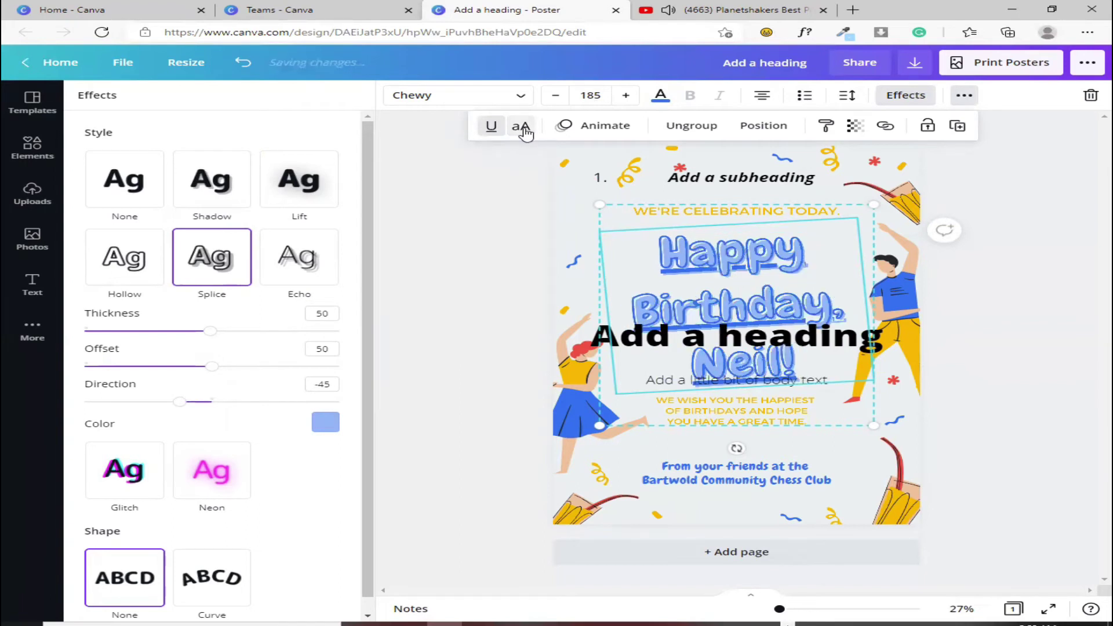
left_click(605, 127)
left_click(127, 152)
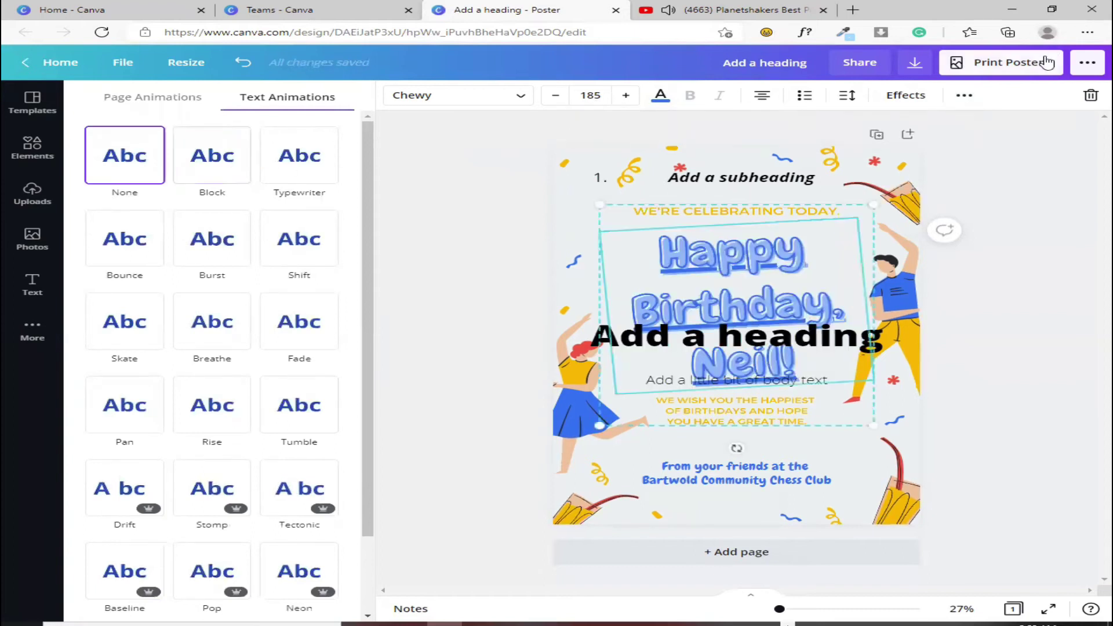
left_click(961, 97)
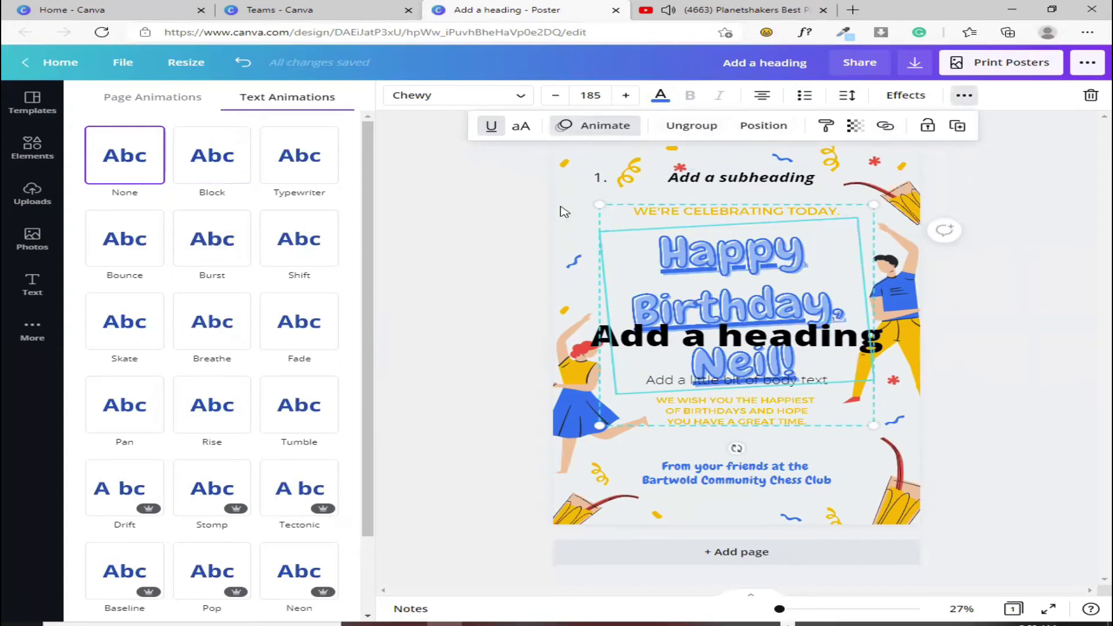
left_click(694, 131)
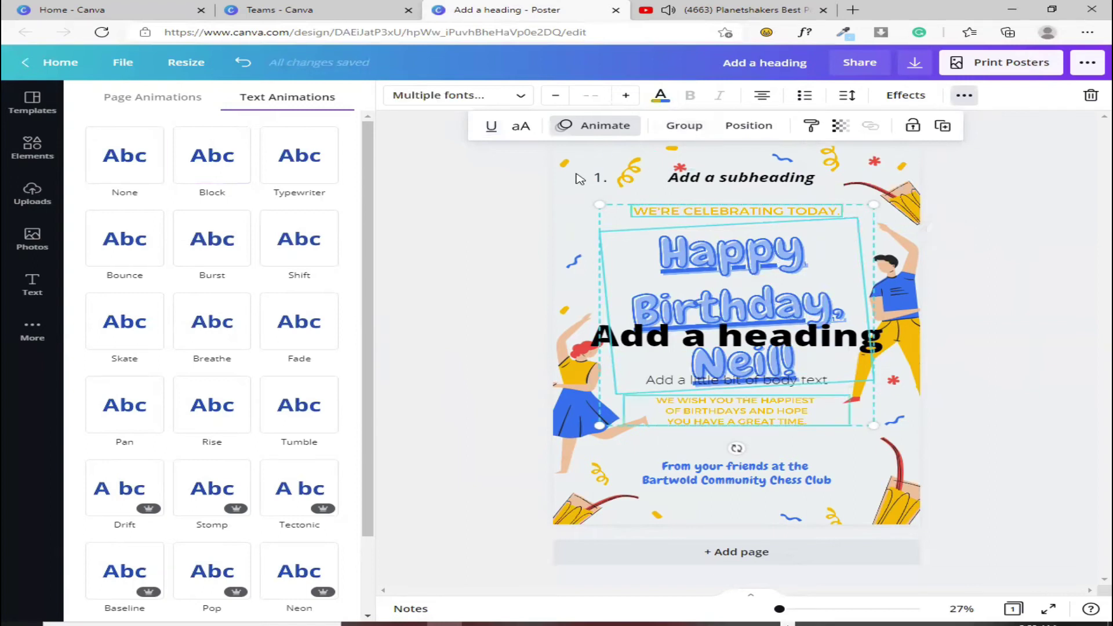
Step: Shift the Happy Birthday, Neil! heading slightly lower and regroup the top elements
left_click(586, 171)
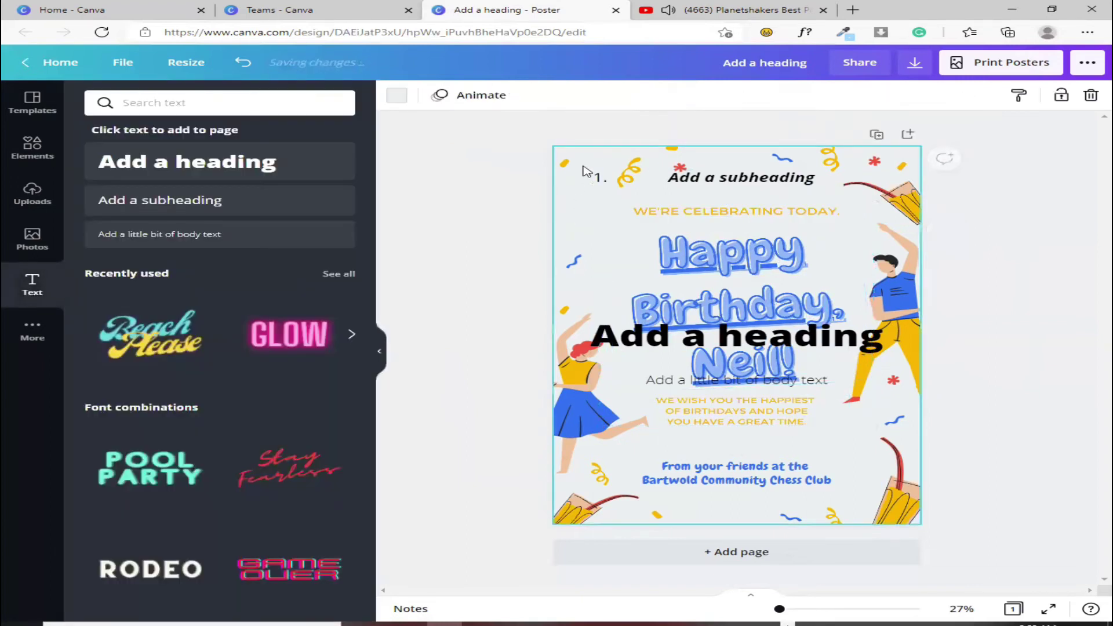
left_click(700, 240)
left_click(701, 212)
left_click_drag(703, 266, 699, 241)
left_click(590, 208)
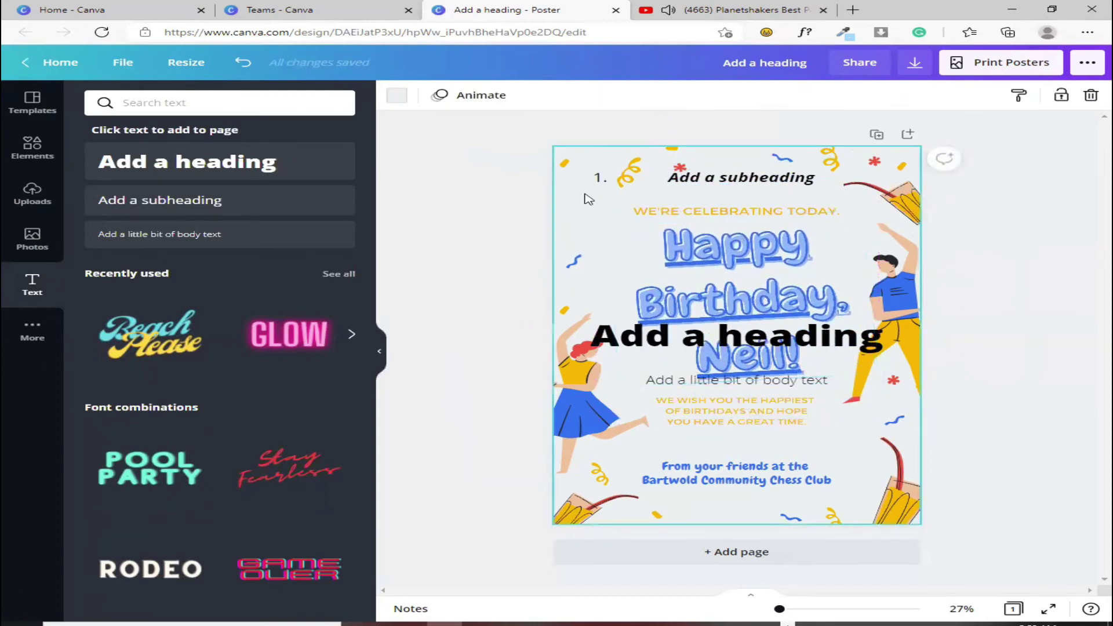
left_click_drag(583, 193, 618, 252)
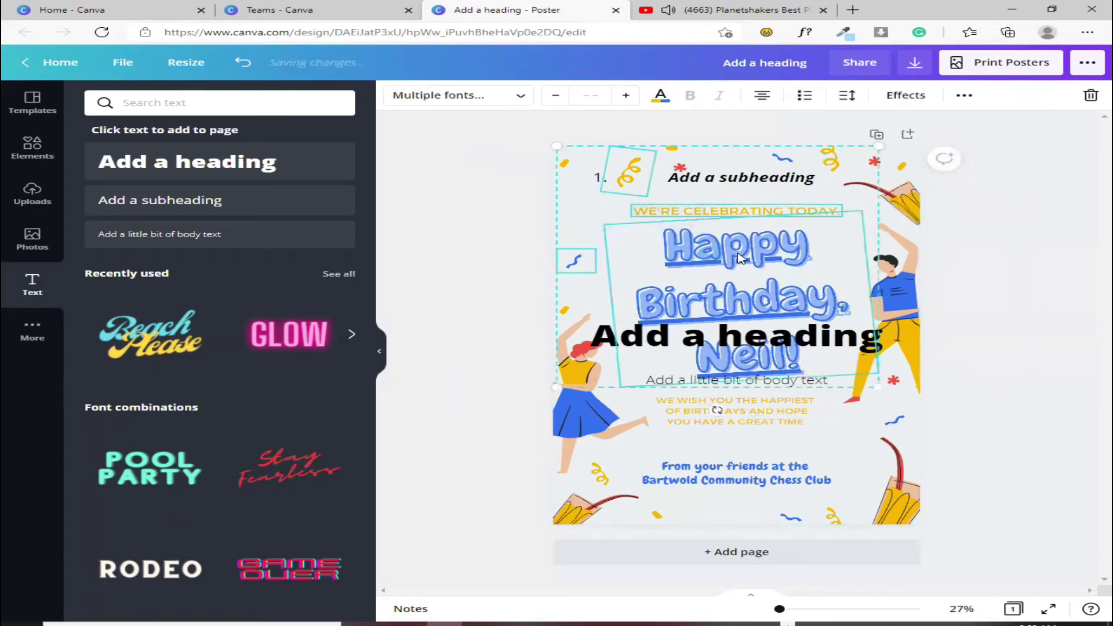
left_click(964, 95)
left_click(699, 125)
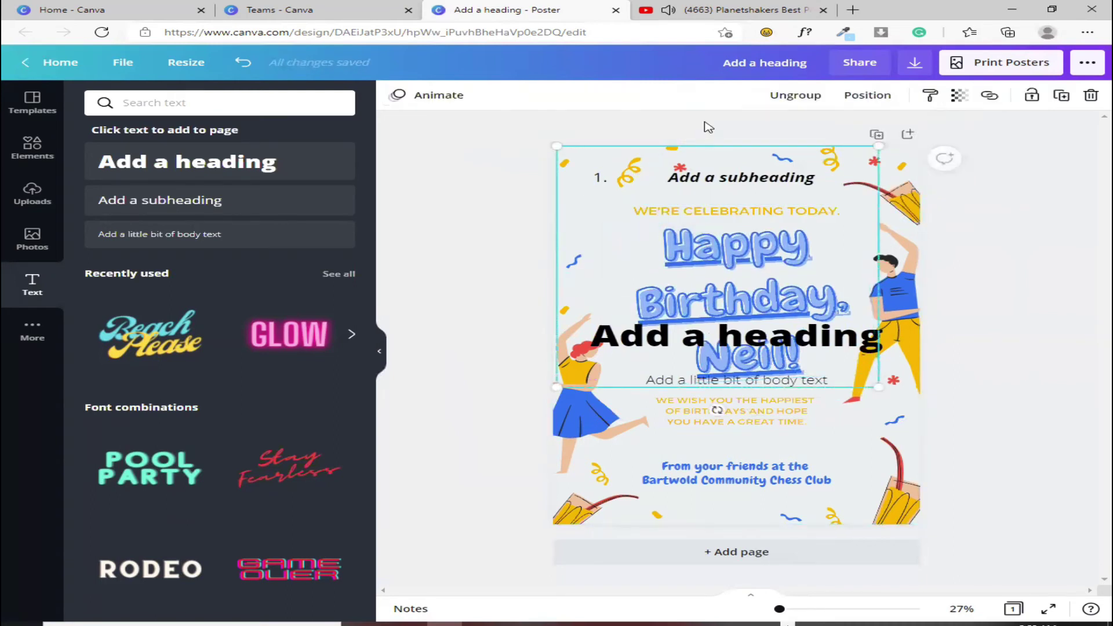
Step: Bring the Happy Birthday heading to the front, then send it to the back
left_click(763, 262)
left_click(964, 96)
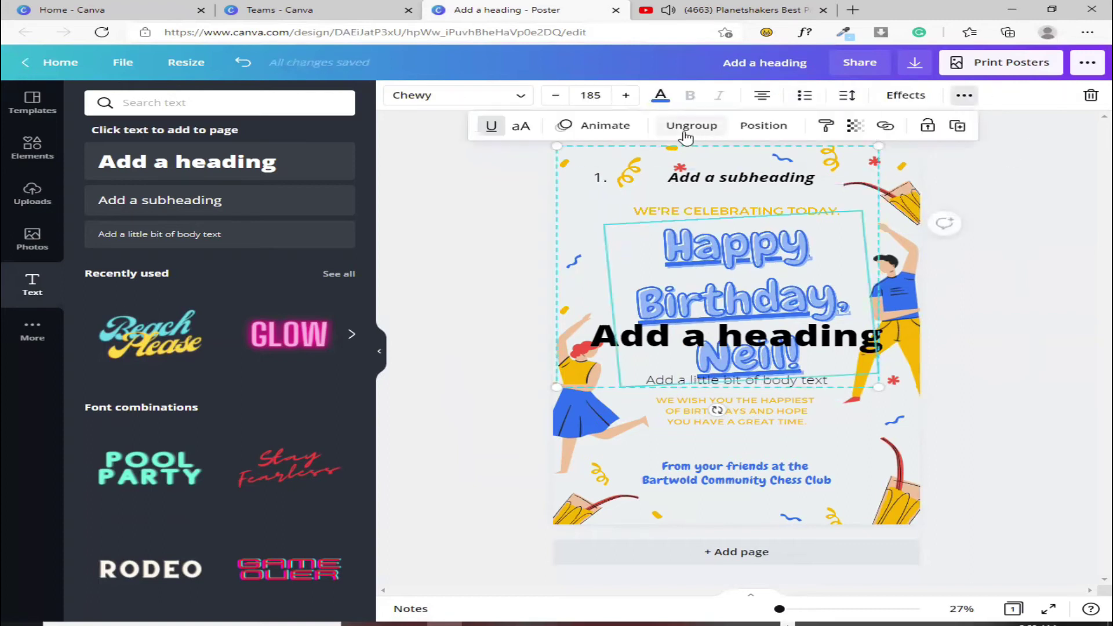
left_click(761, 129)
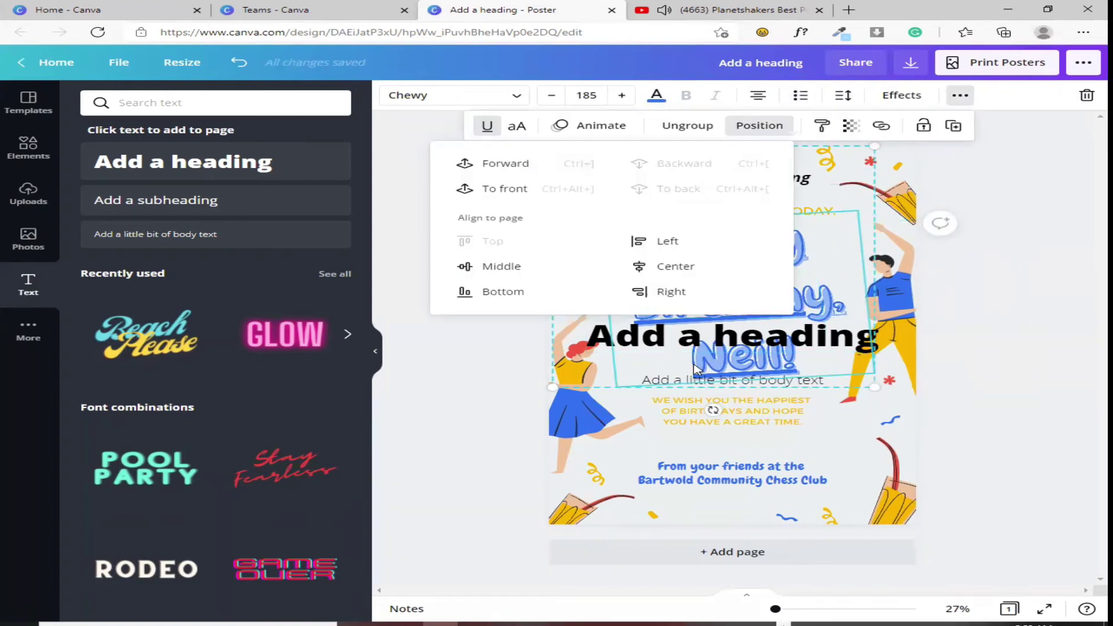
left_click(737, 275)
left_click(586, 185)
left_click(790, 238)
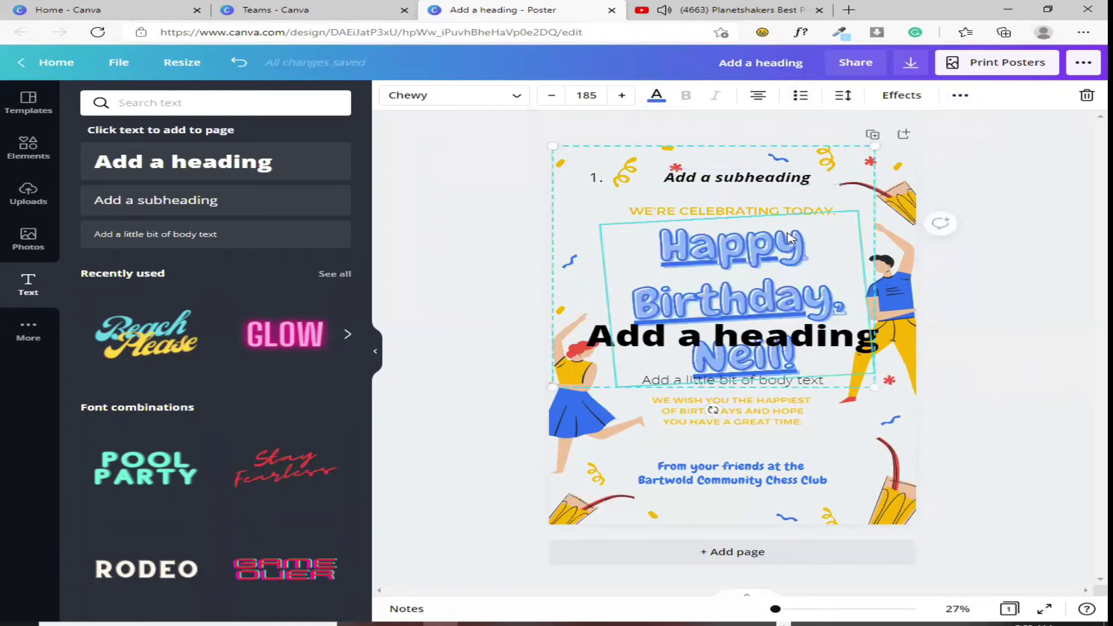
left_click(960, 95)
left_click(778, 129)
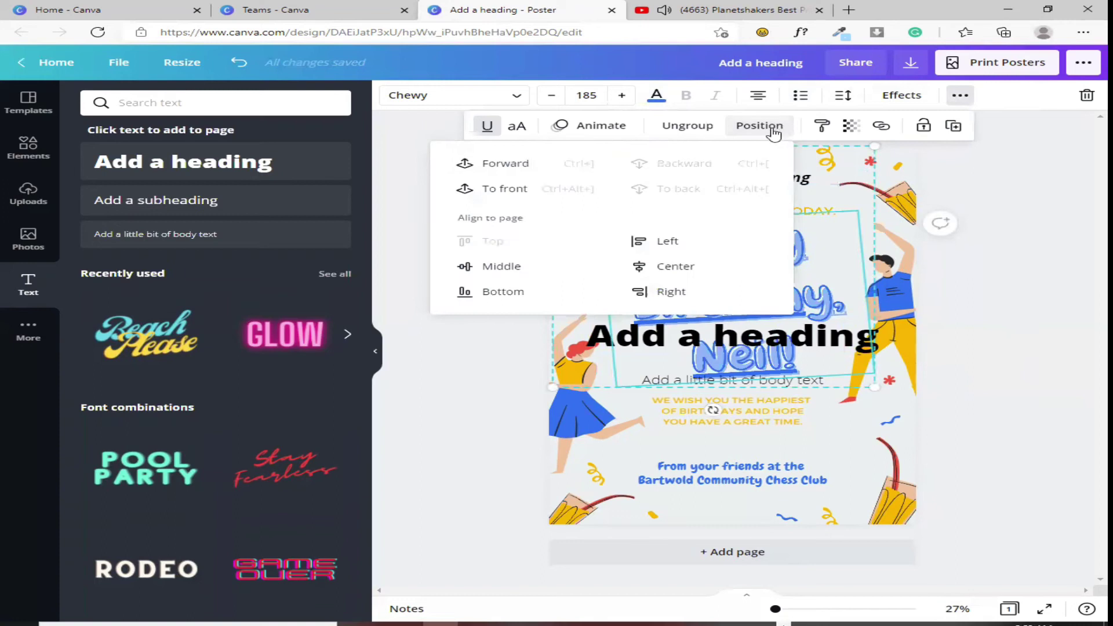
left_click(502, 189)
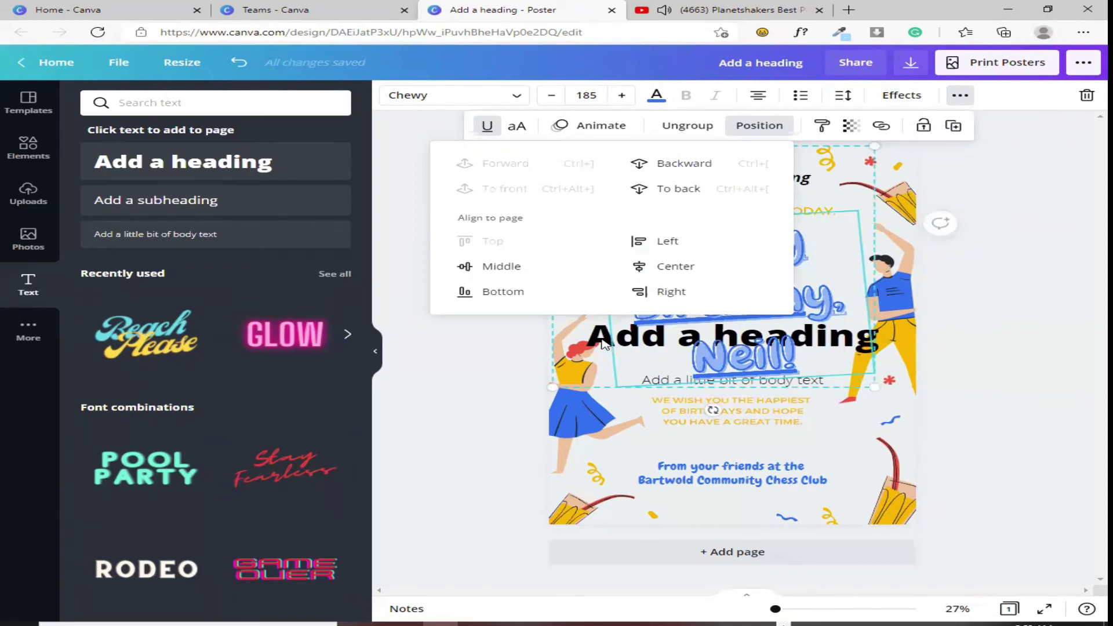
left_click(667, 190)
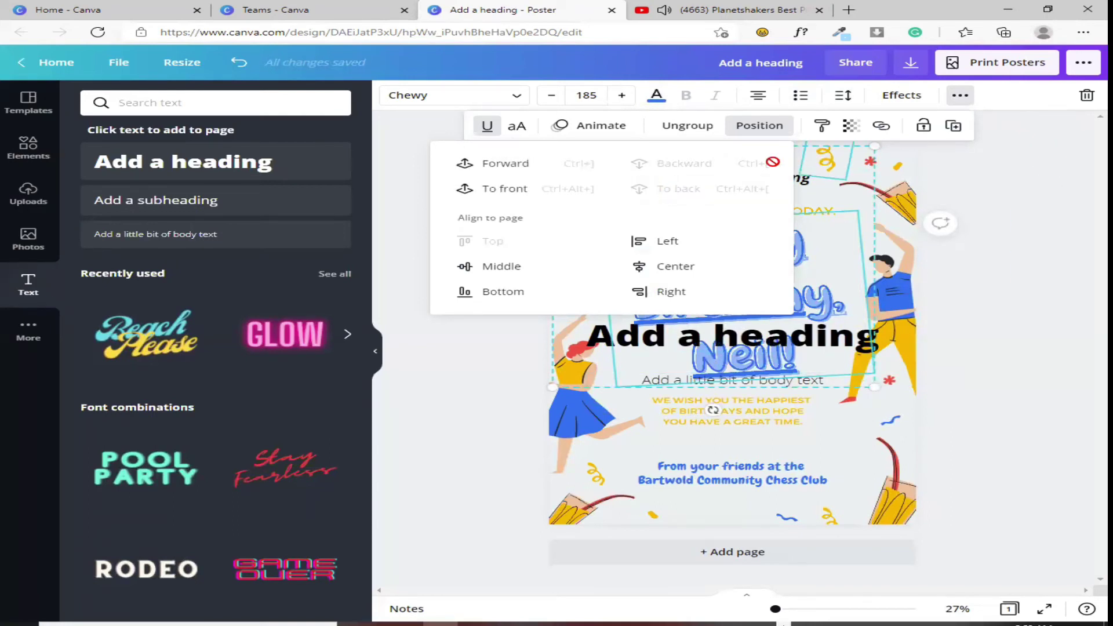
Step: Copy the heading's style onto the Bartwold text and adjust its transparency
left_click(829, 129)
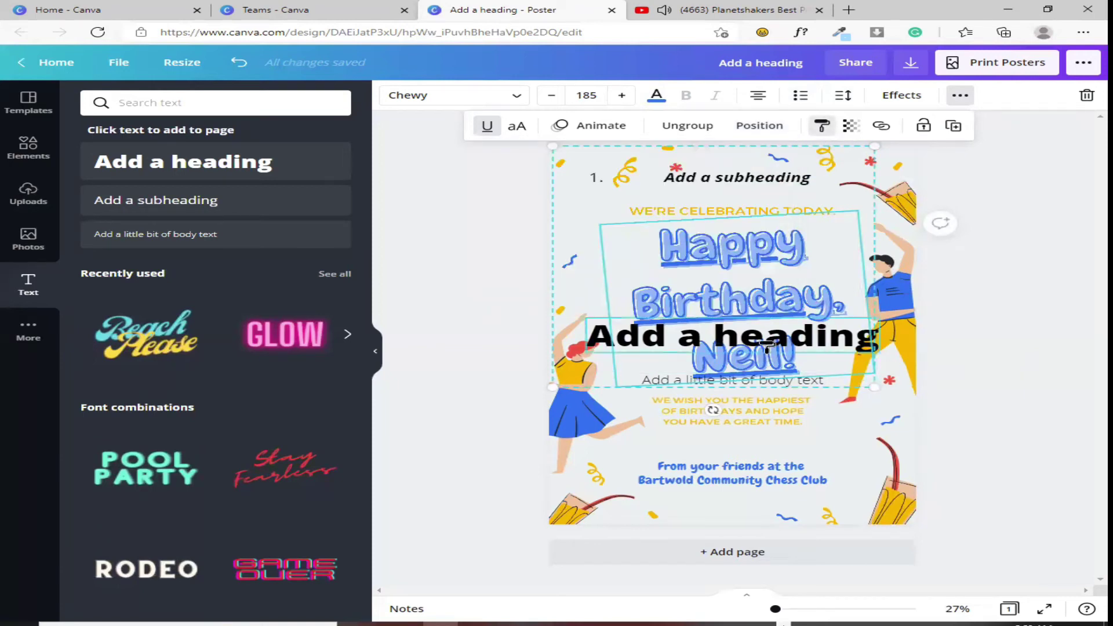
left_click(666, 464)
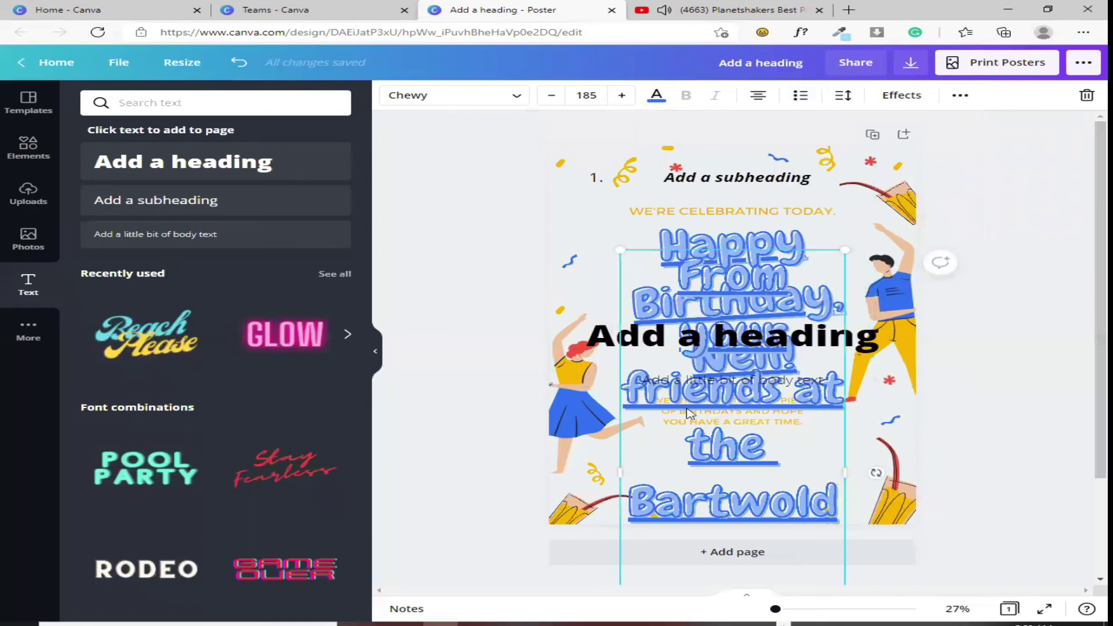
left_click(958, 96)
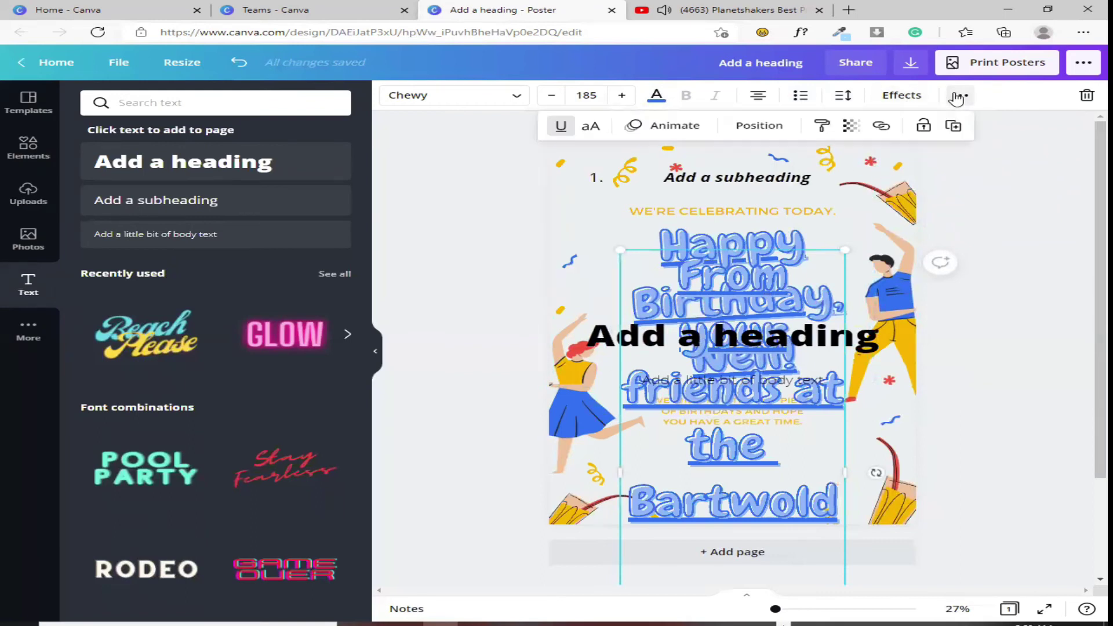
left_click(851, 126)
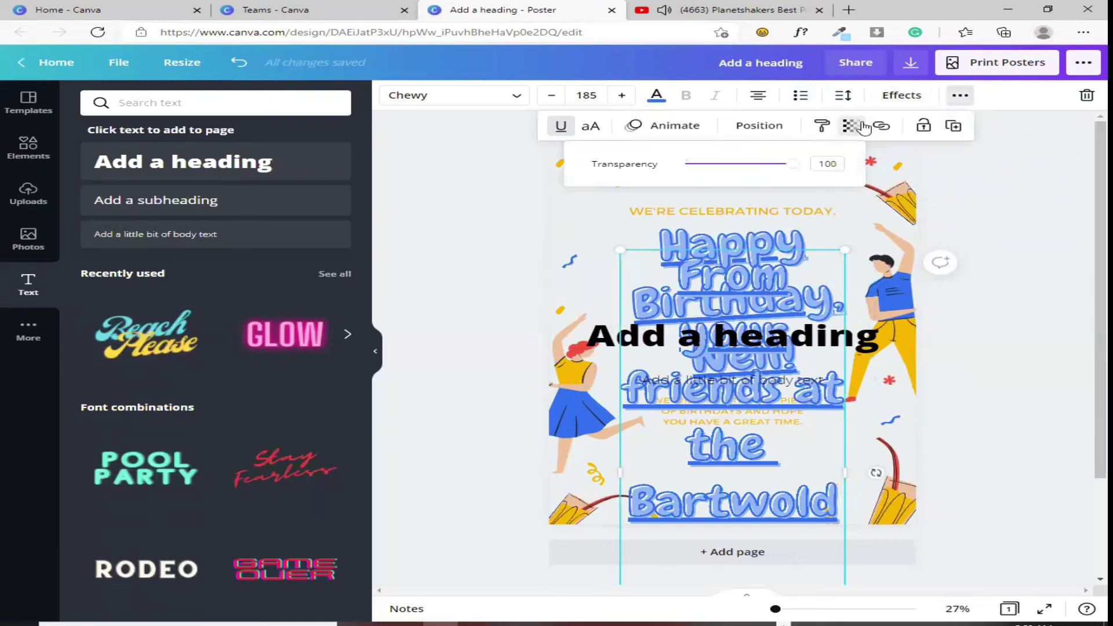
left_click_drag(796, 168, 880, 175)
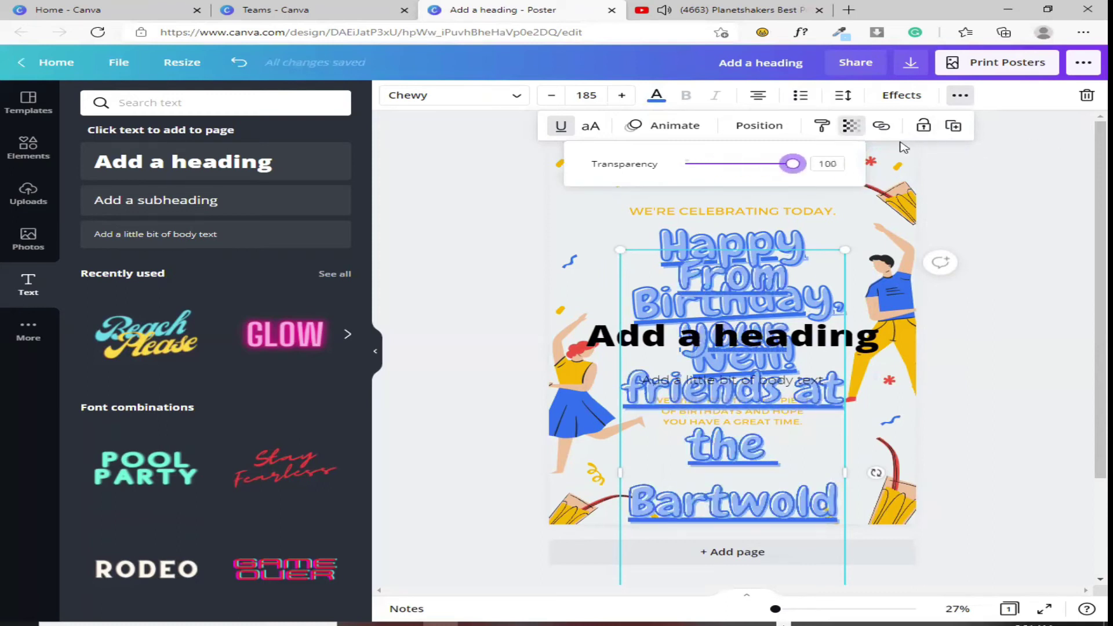
left_click(882, 126)
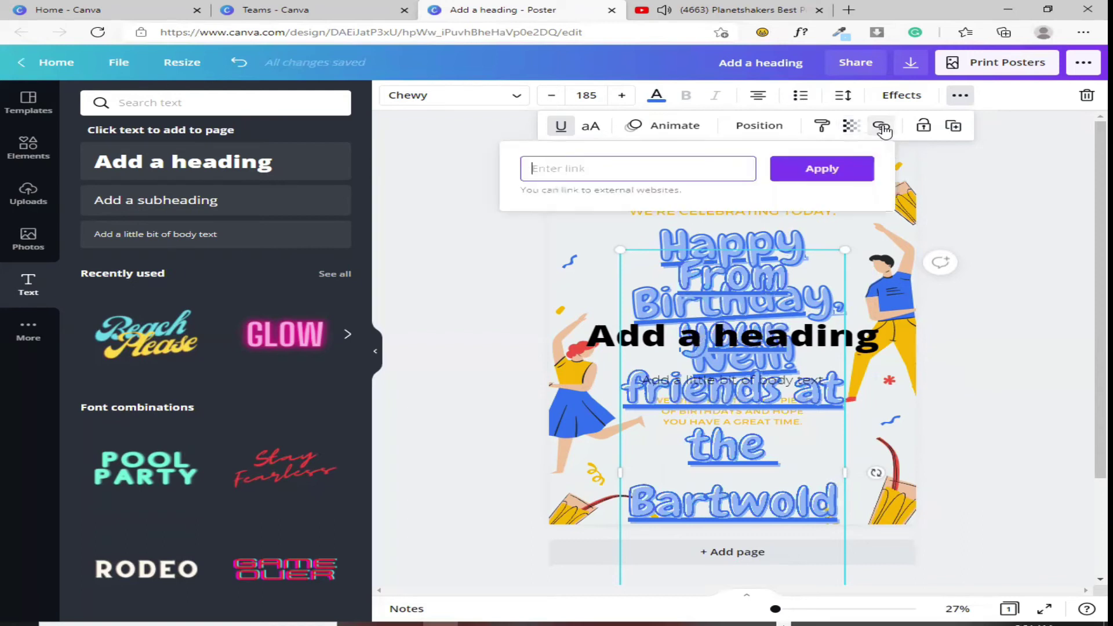
Step: Add the recently used Facebook circle and place it near the subheading, without a link
left_click(884, 247)
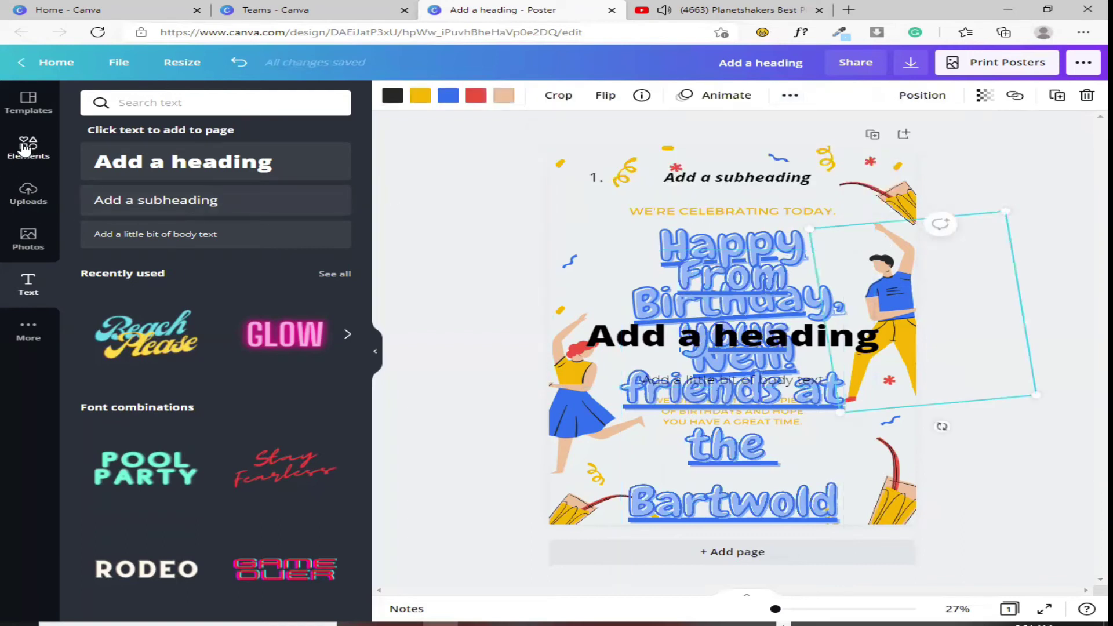
left_click(26, 146)
left_click(204, 236)
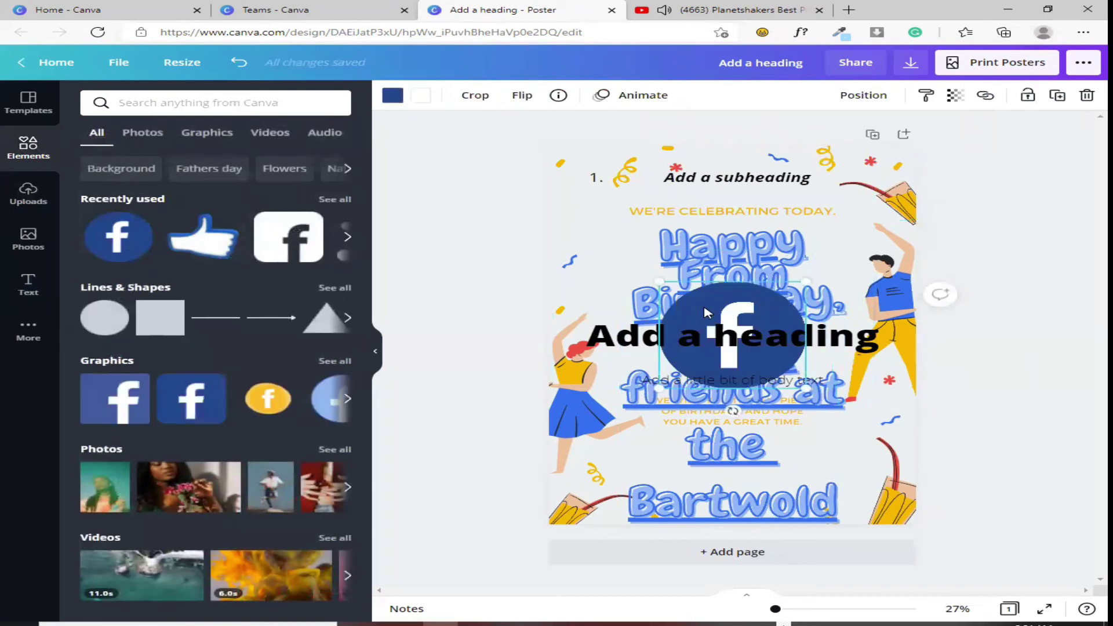
left_click_drag(708, 313, 610, 245)
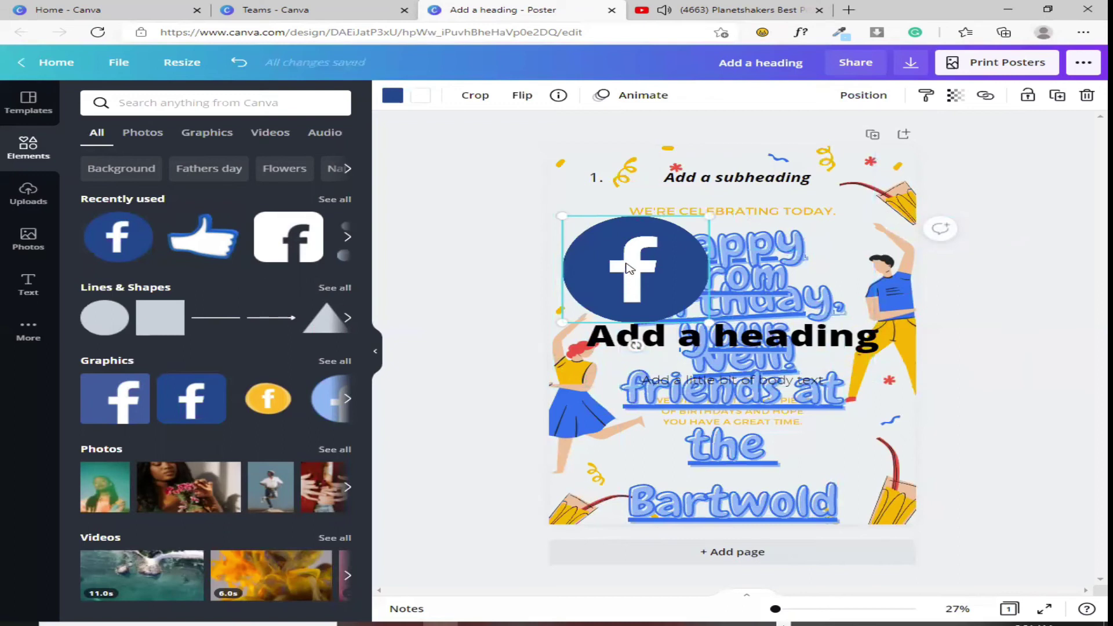
left_click(987, 98)
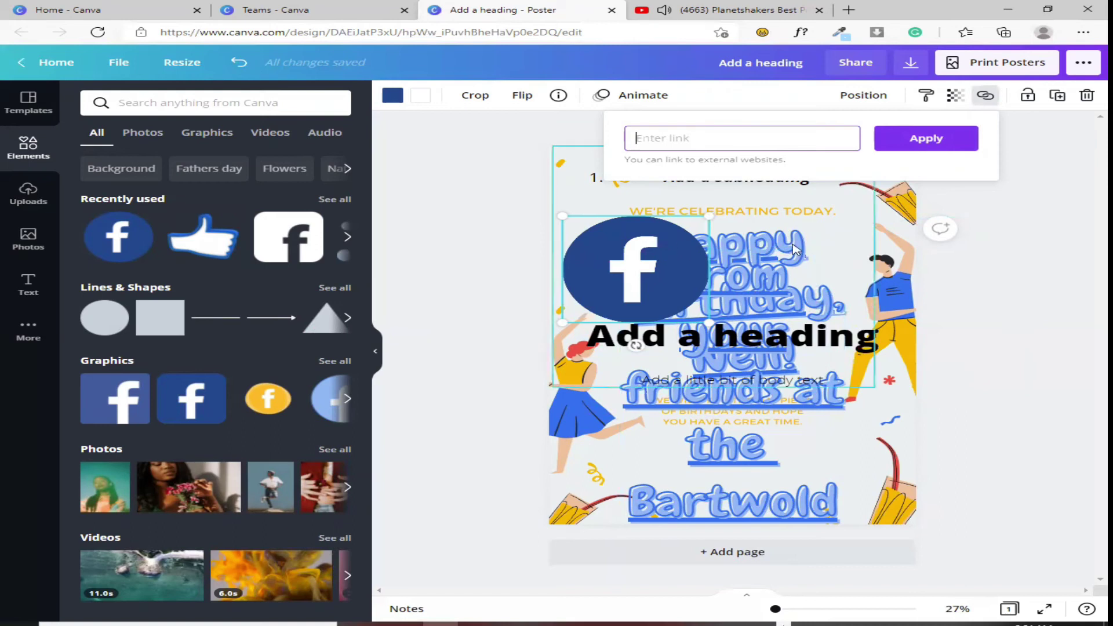
key("Escape")
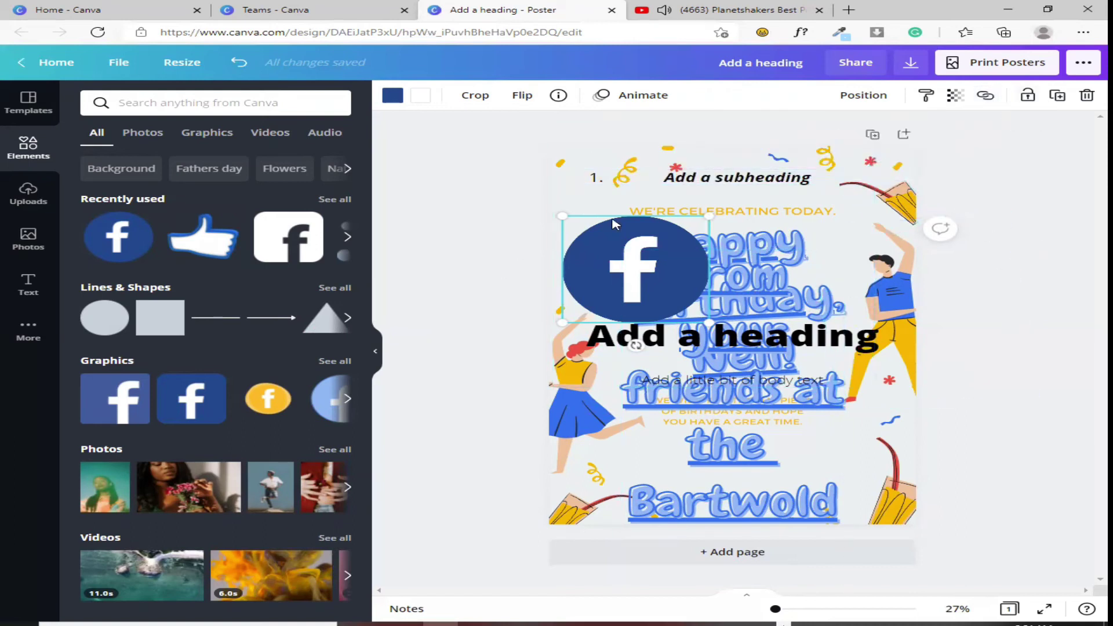
left_click_drag(646, 250, 656, 204)
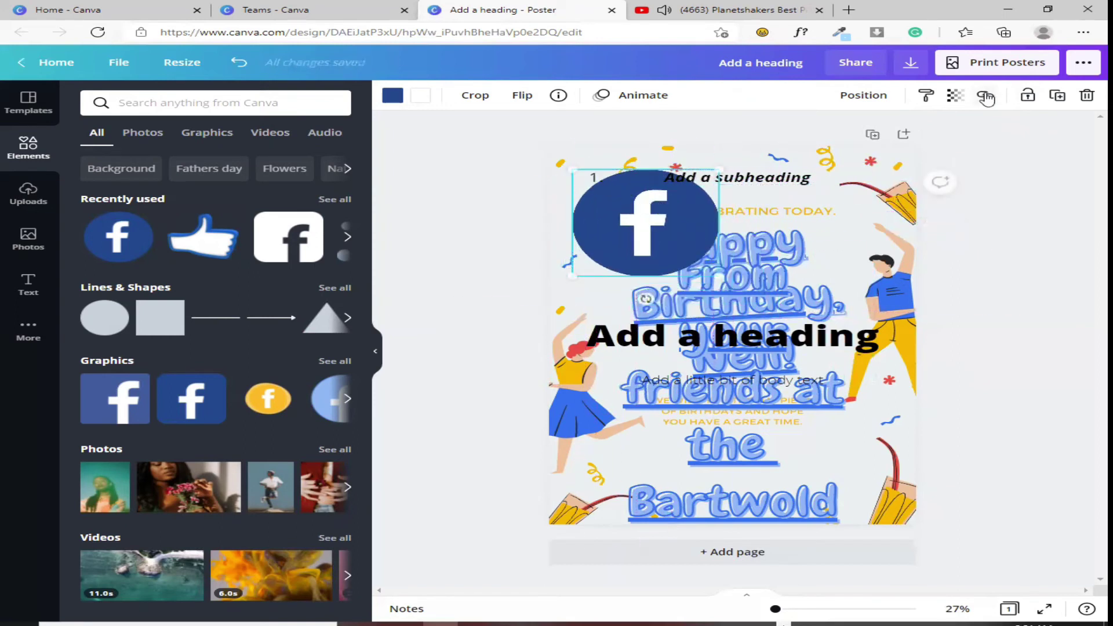
Step: Lock and unlock the Facebook circle, then duplicate it and delete the copy
left_click(1027, 97)
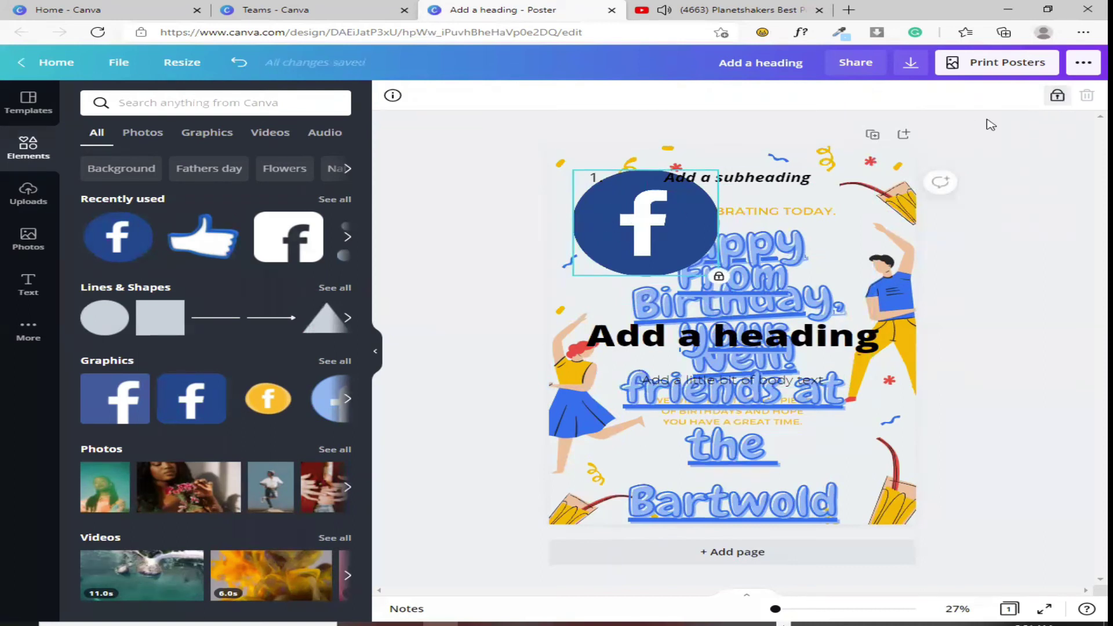
left_click(1057, 97)
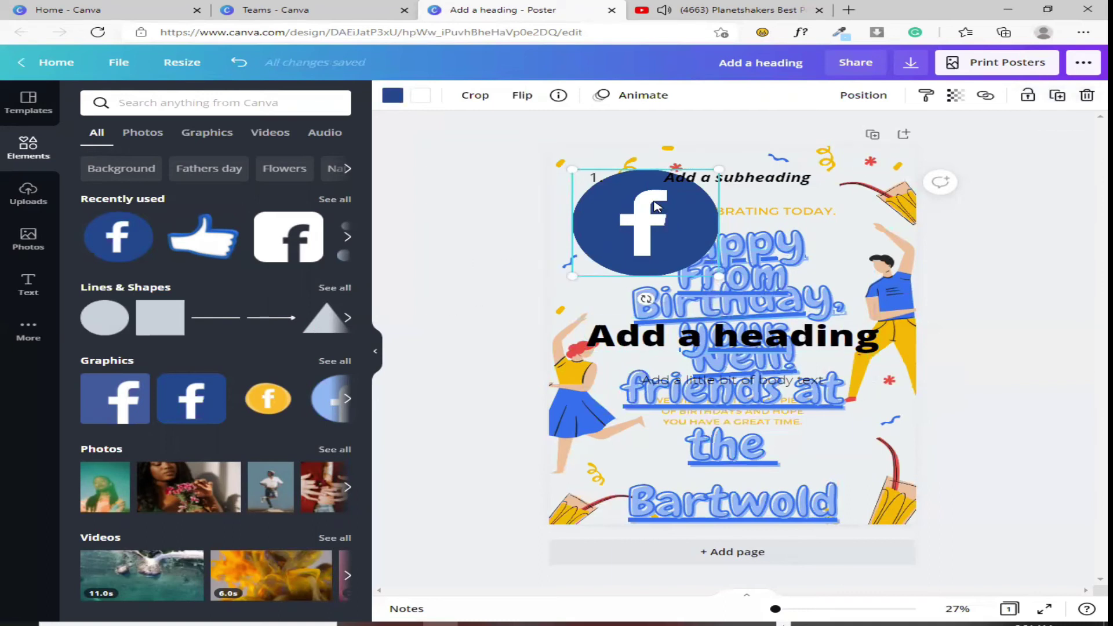
left_click(1063, 99)
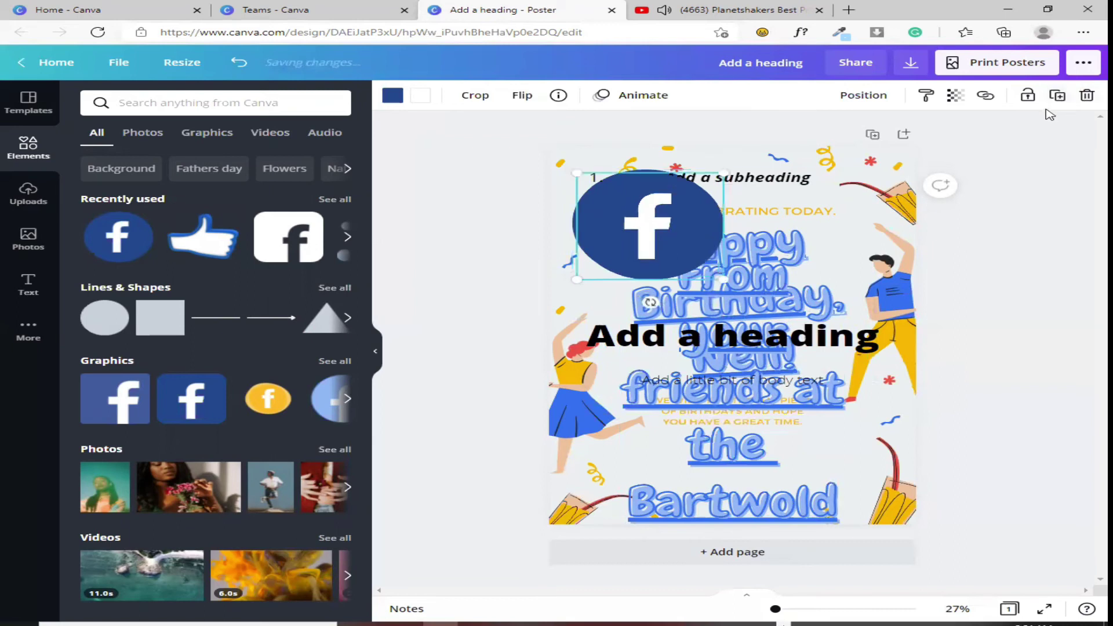
left_click_drag(694, 278, 750, 296)
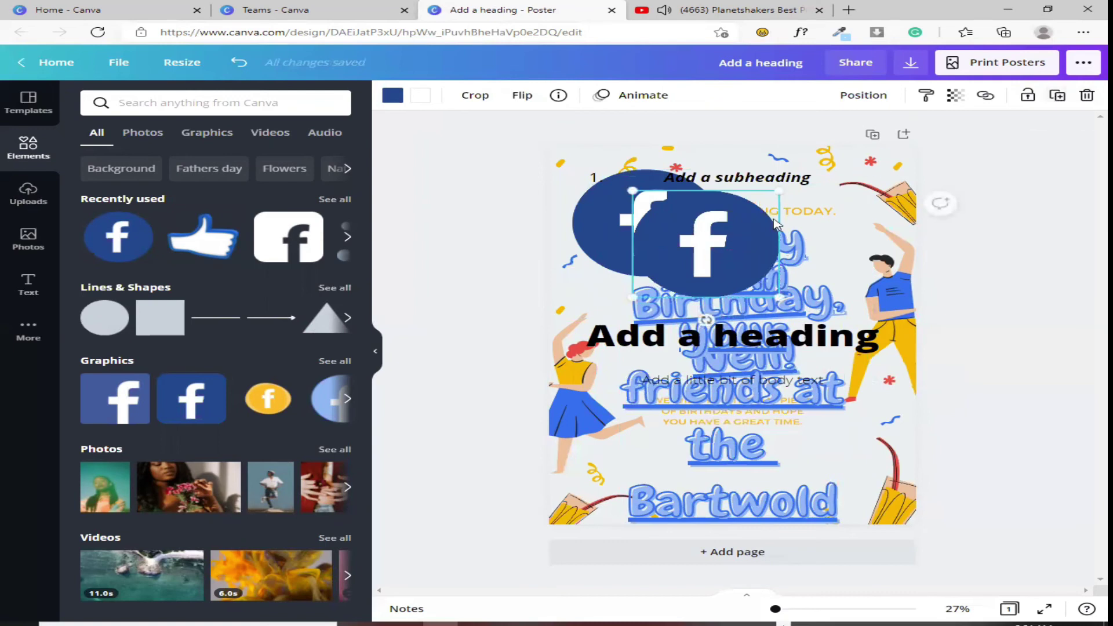
left_click(1086, 97)
left_click(816, 234)
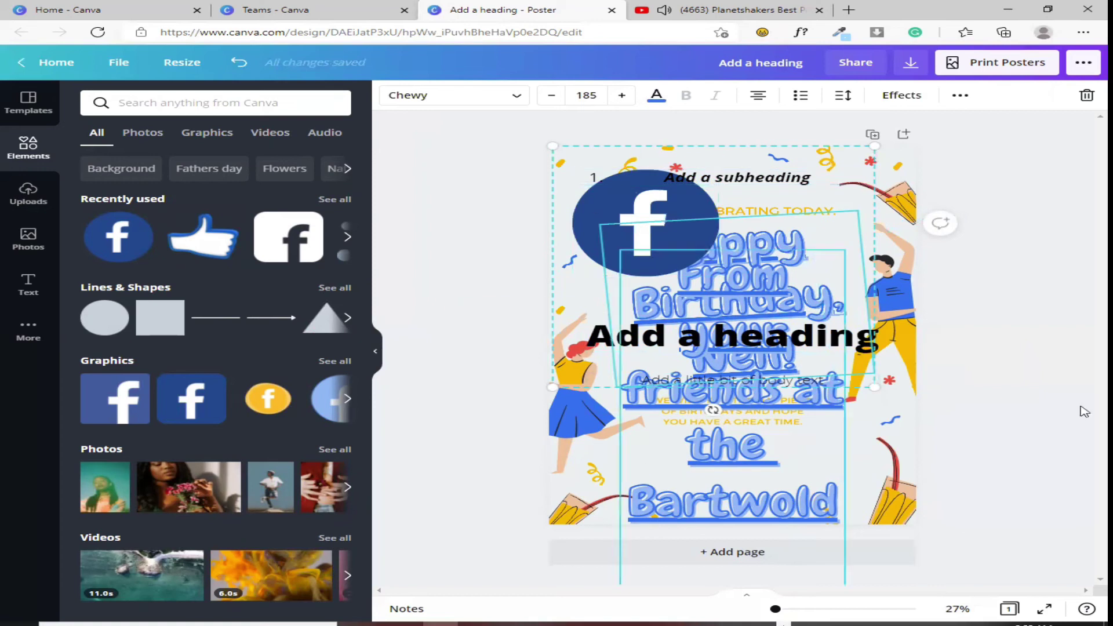
Step: Add a new blank page to the design
left_click(725, 552)
scroll(777, 467, "up", 6)
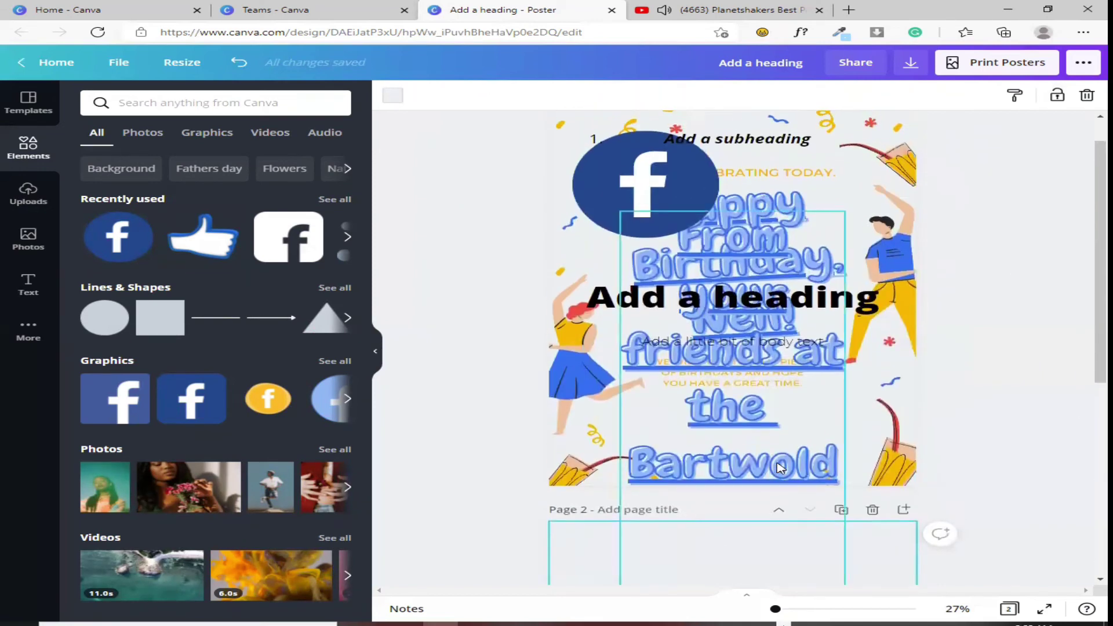
scroll(731, 347, "down", 6)
scroll(726, 360, "up", 6)
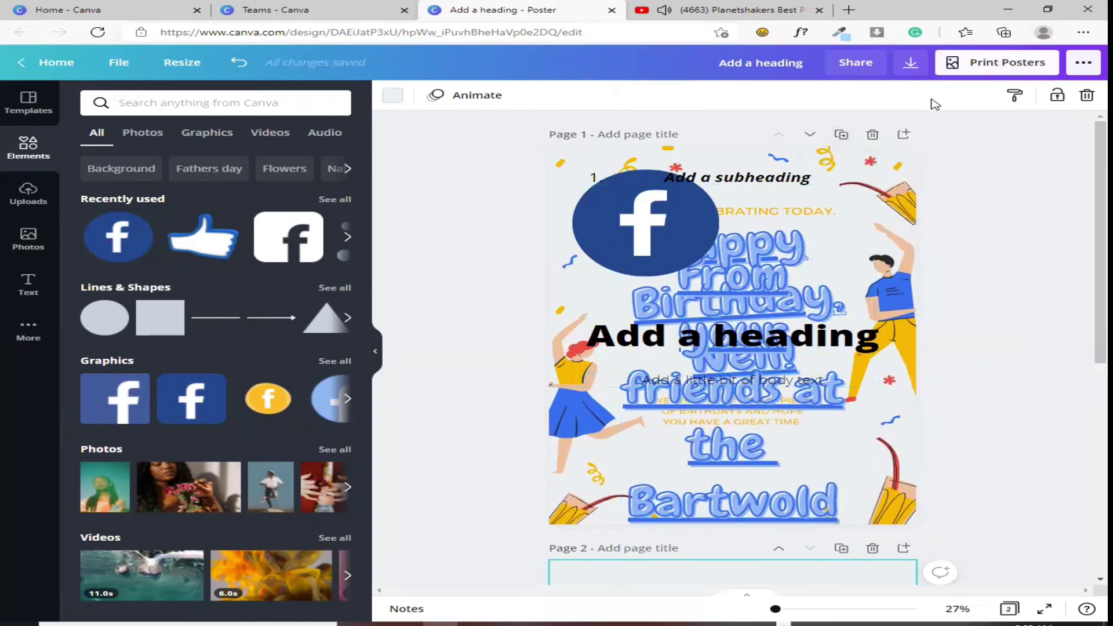
Step: Duplicate page 1 of the birthday poster
left_click(763, 224)
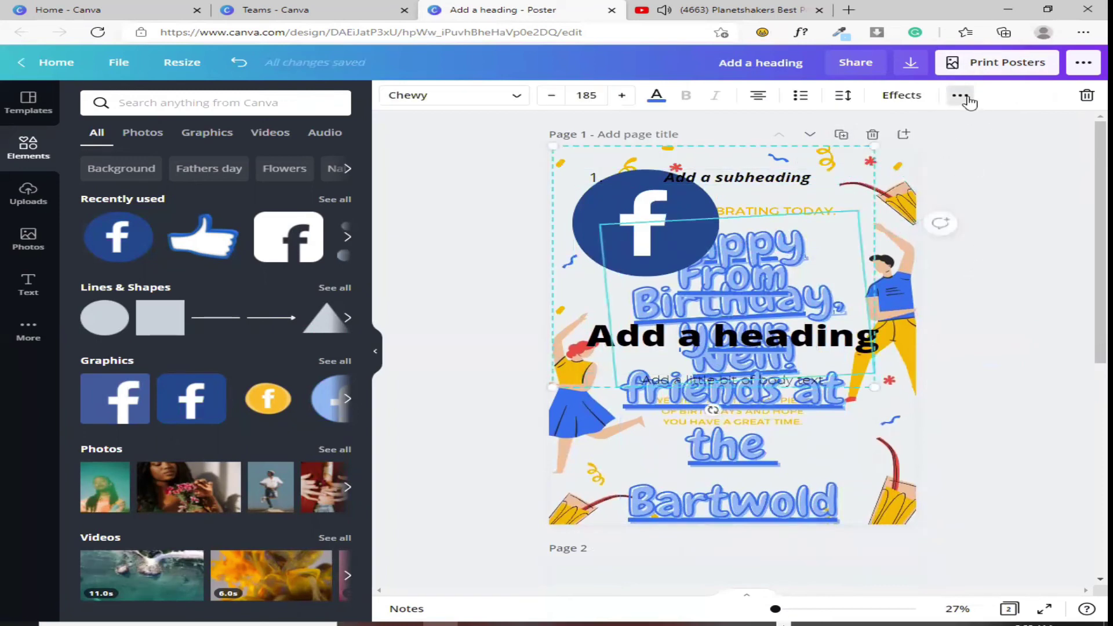
left_click(967, 98)
left_click(840, 135)
scroll(742, 296, "down", 5)
scroll(741, 296, "up", 10)
scroll(739, 298, "up", 1)
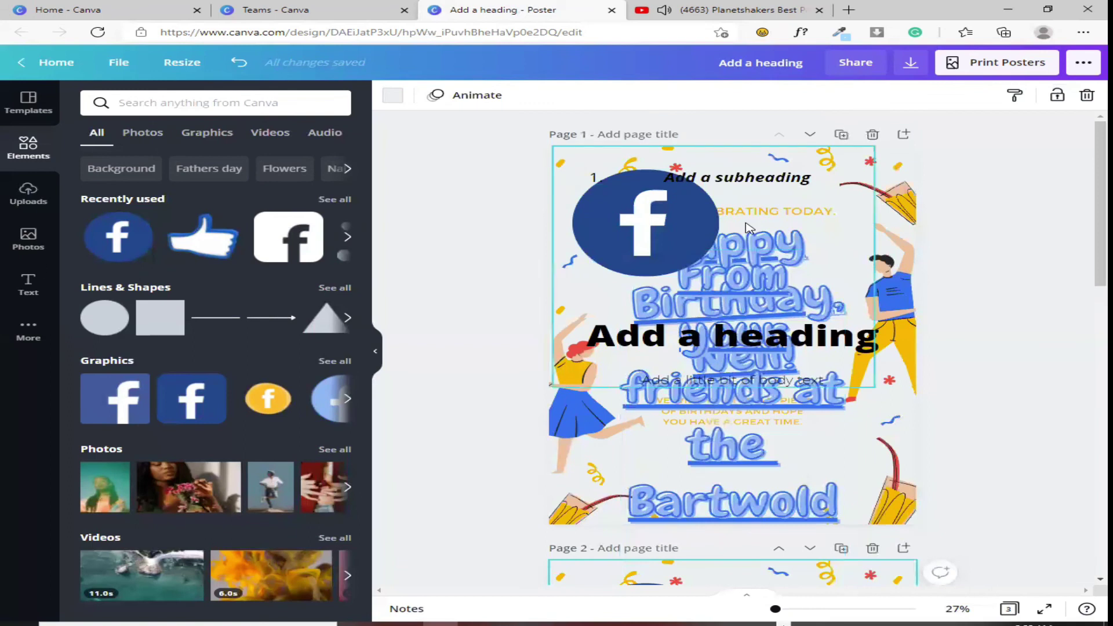
left_click(1080, 68)
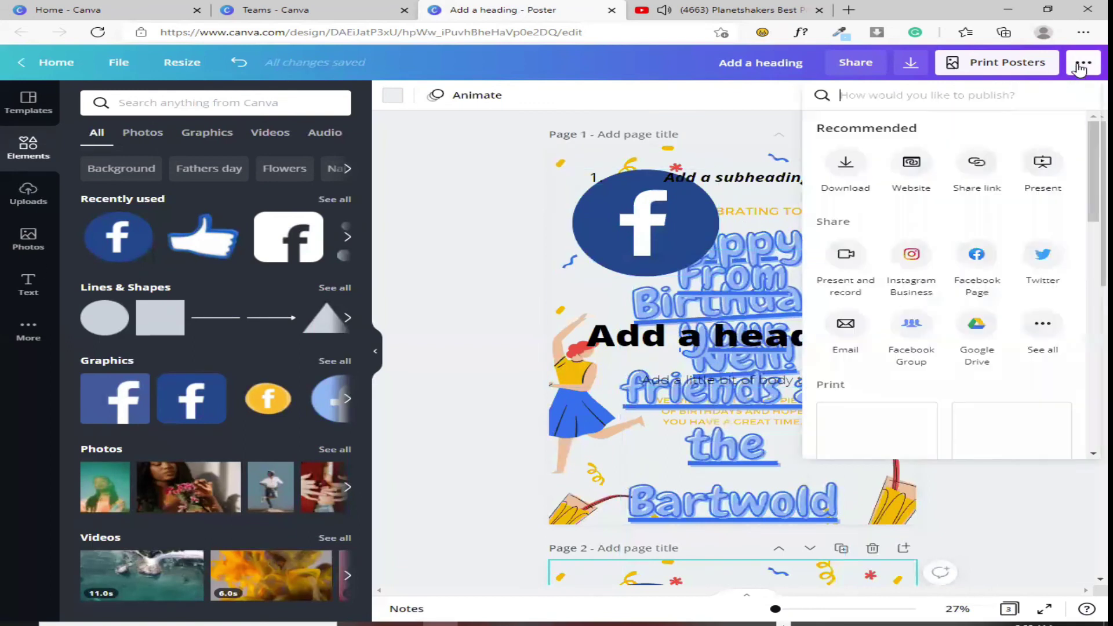
left_click(845, 168)
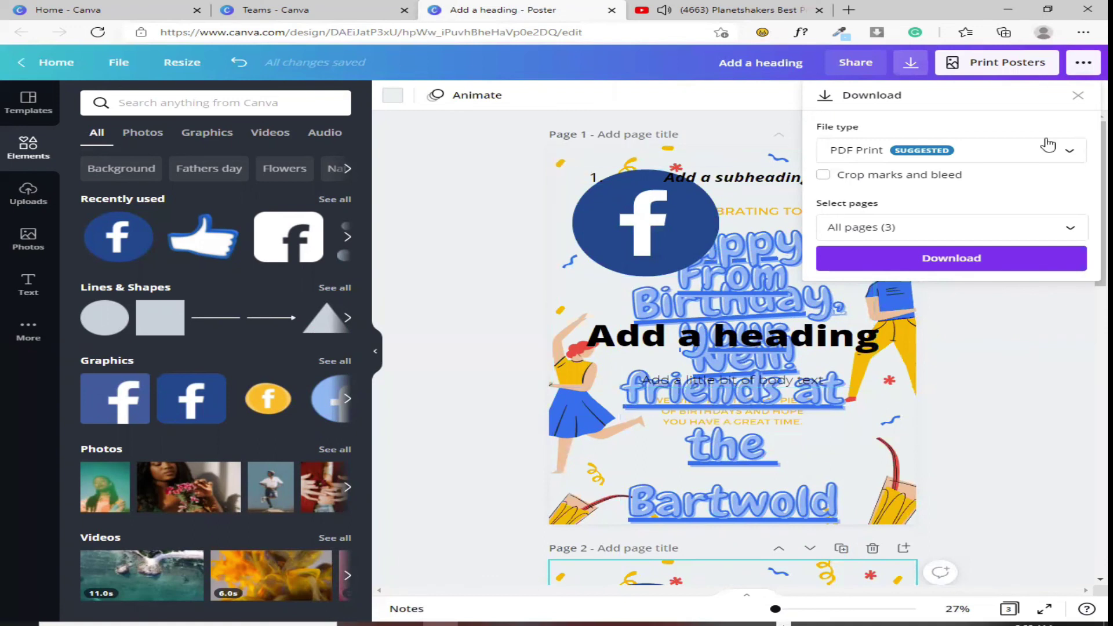
left_click(1070, 150)
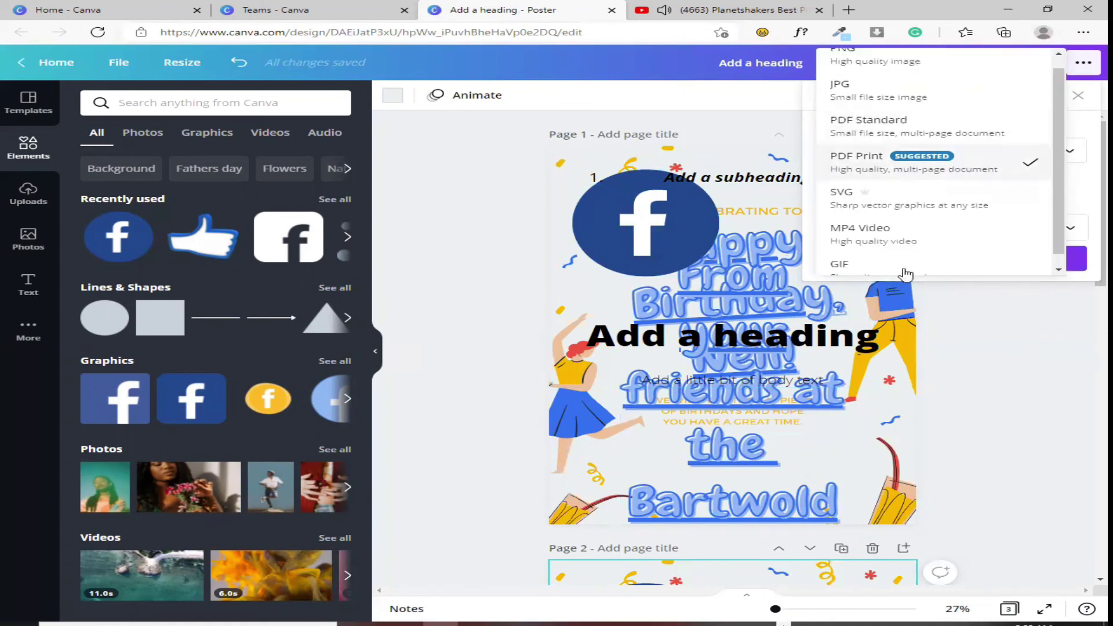
scroll(967, 172, "down", 1)
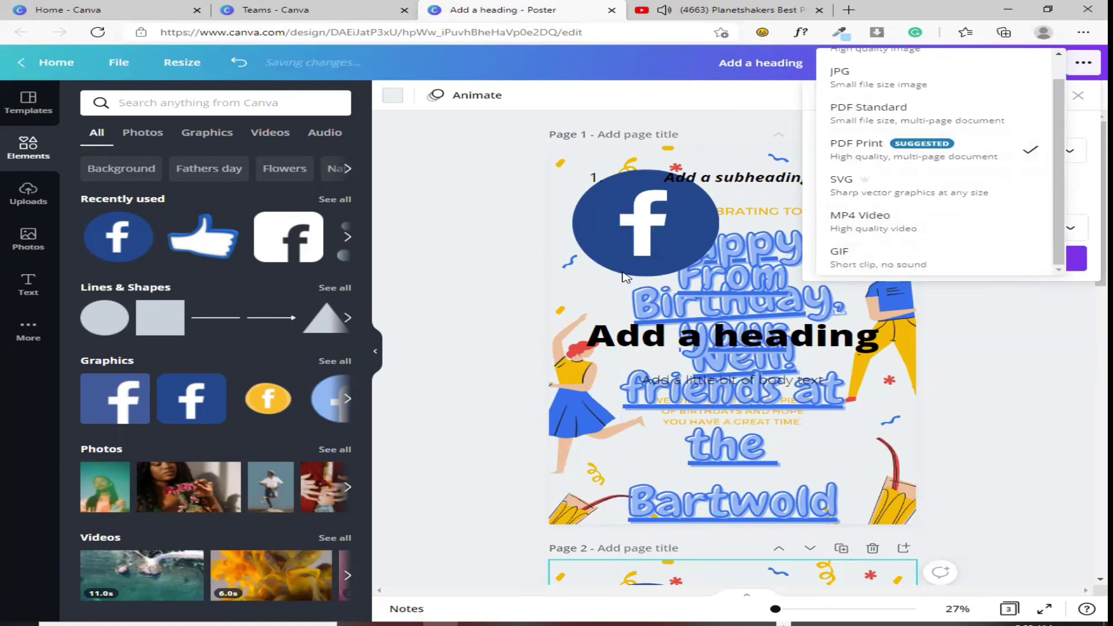
scroll(898, 158, "up", 2)
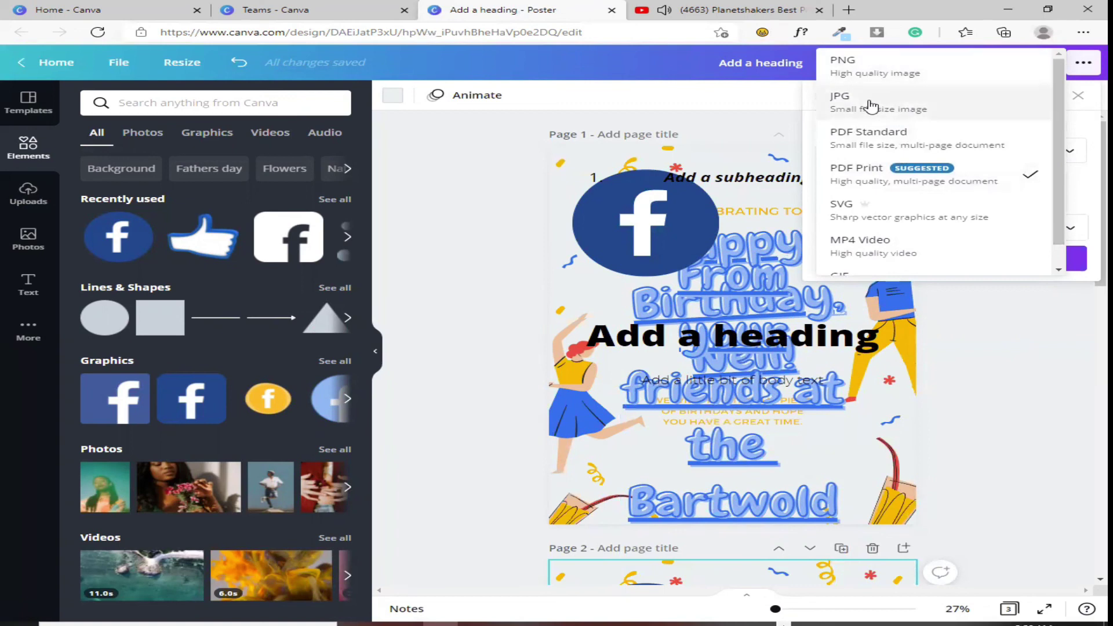
scroll(870, 106, "down", 1)
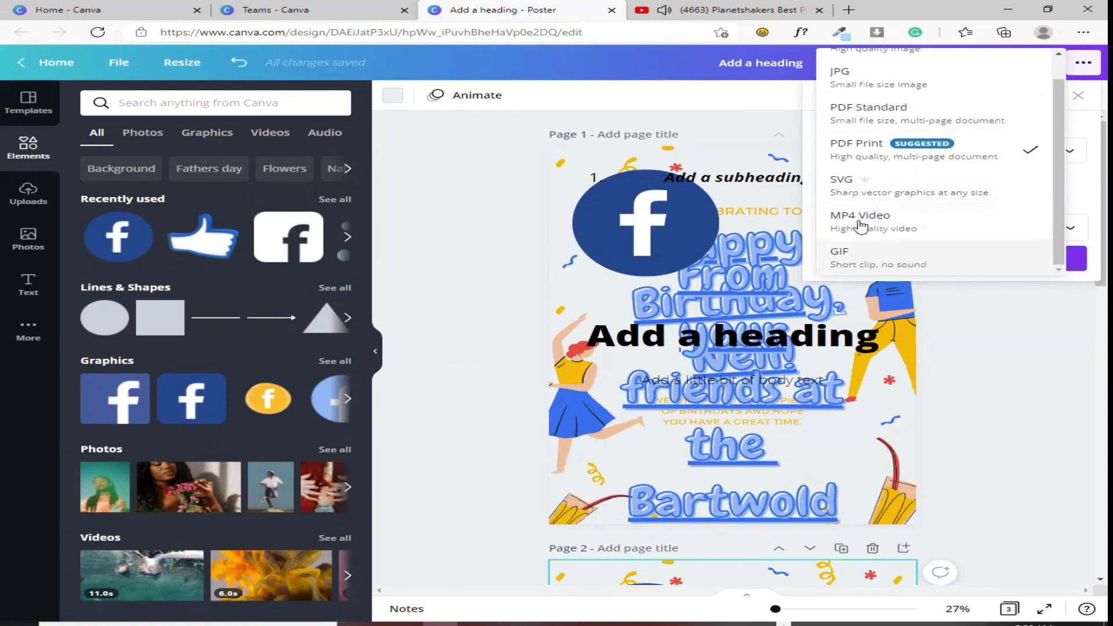
scroll(1066, 102, "up", 1)
left_click(1025, 174)
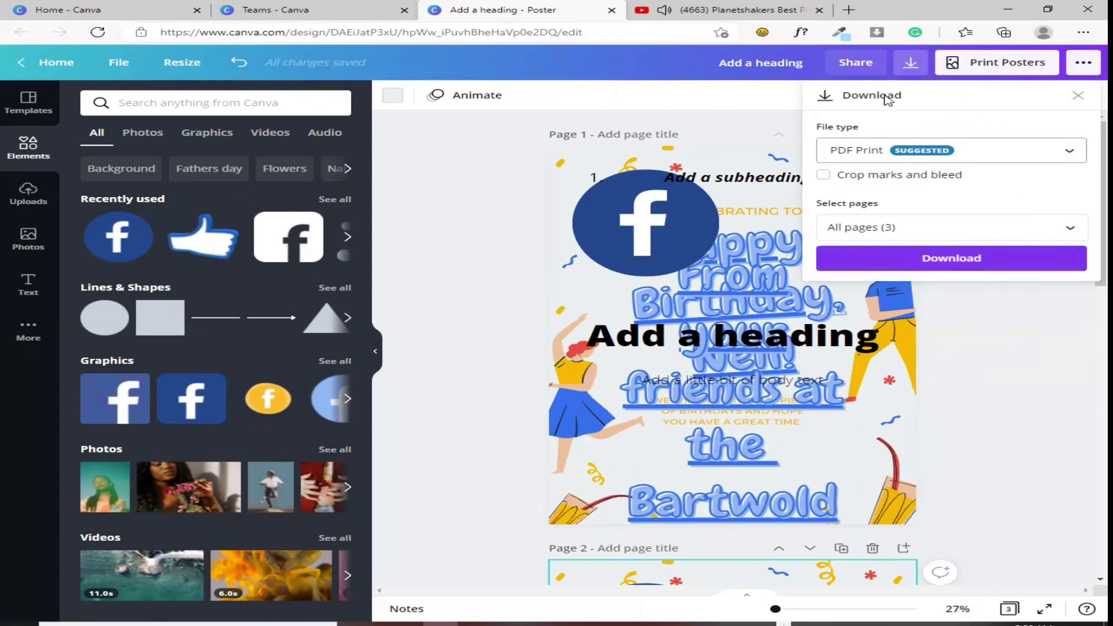
left_click(1084, 65)
left_click(847, 168)
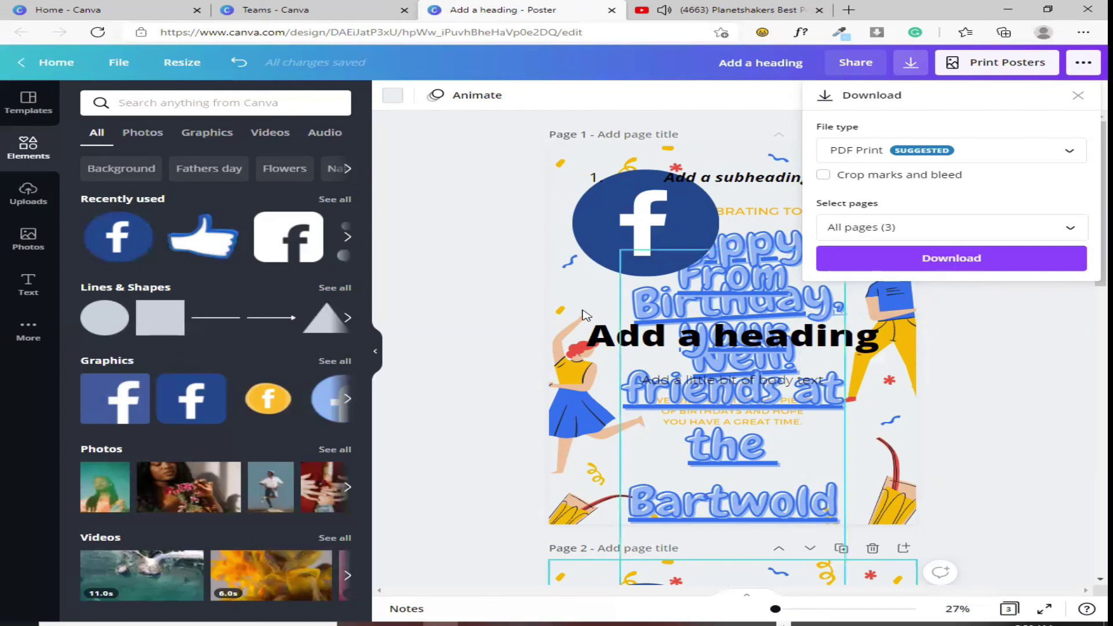
left_click(644, 232)
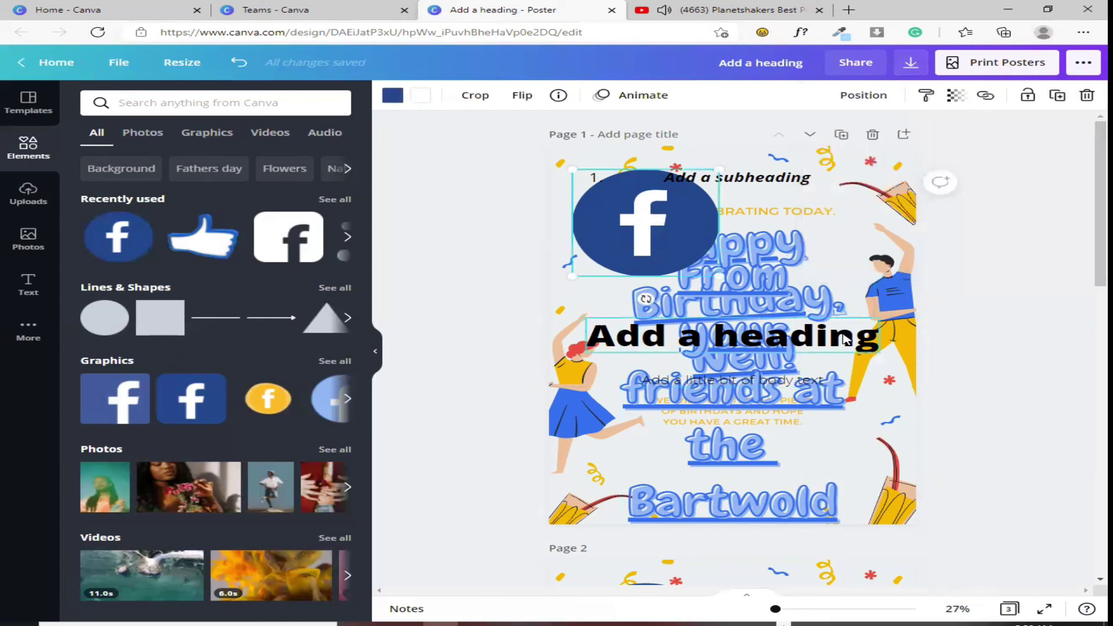